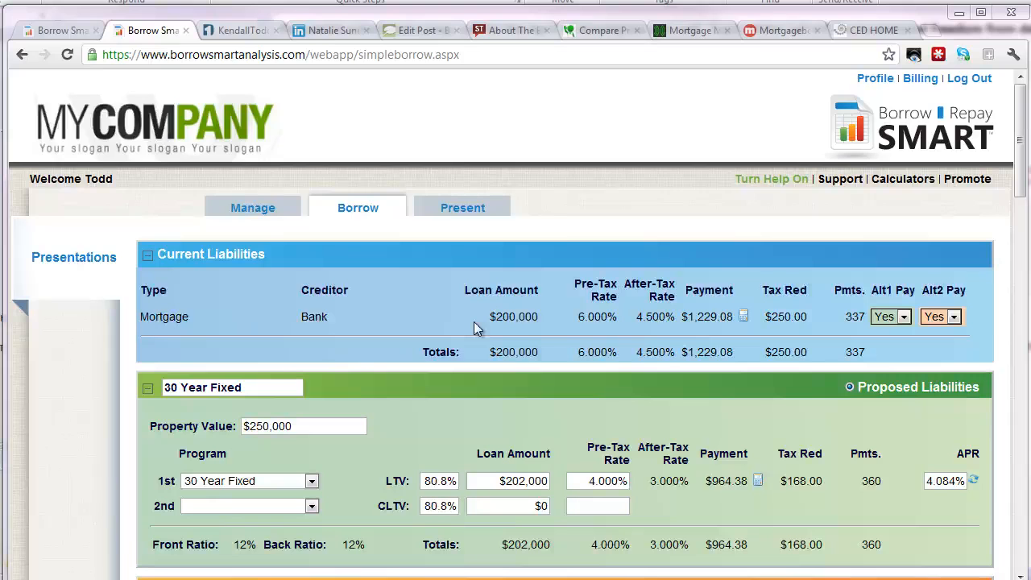
# - Check the current mortgage's remaining payments and compare the pre-tax rates of the 7 Year ARM and 30 Year Fixed proposals
pyautogui.doubleClick(856, 317)
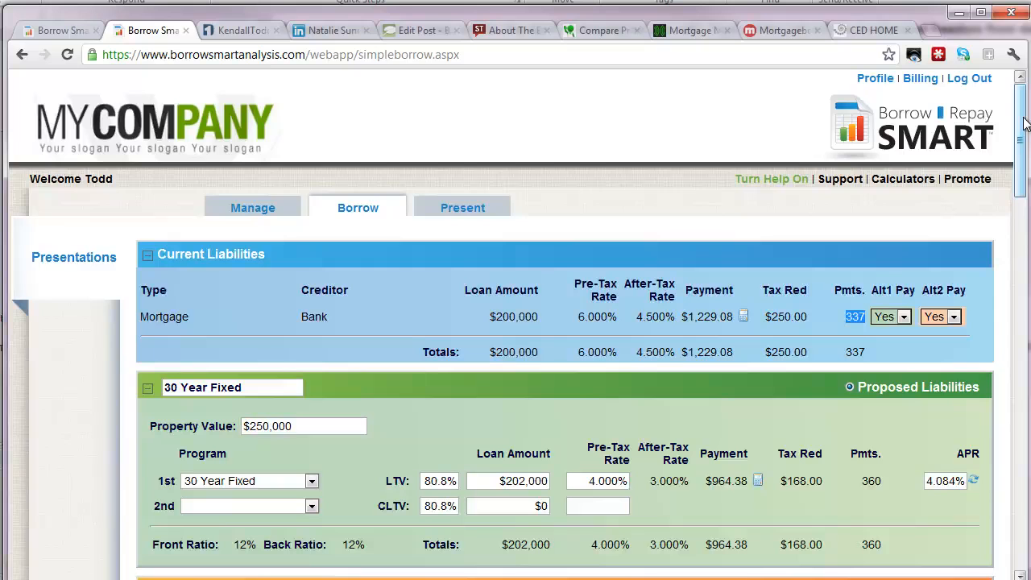
pyautogui.moveTo(1021, 122); pyautogui.dragTo(1020, 182)
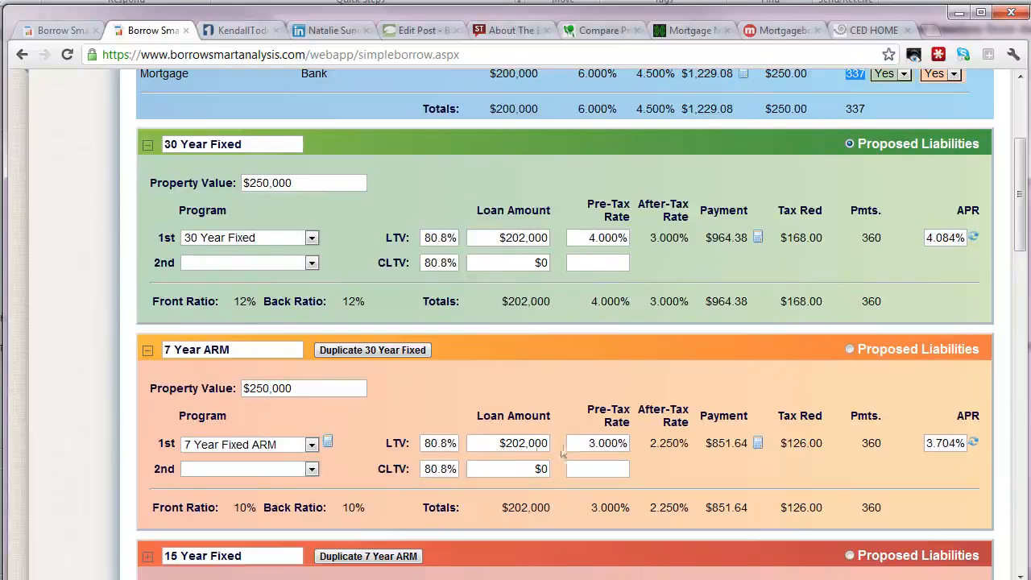
pyautogui.moveTo(575, 442); pyautogui.dragTo(658, 448)
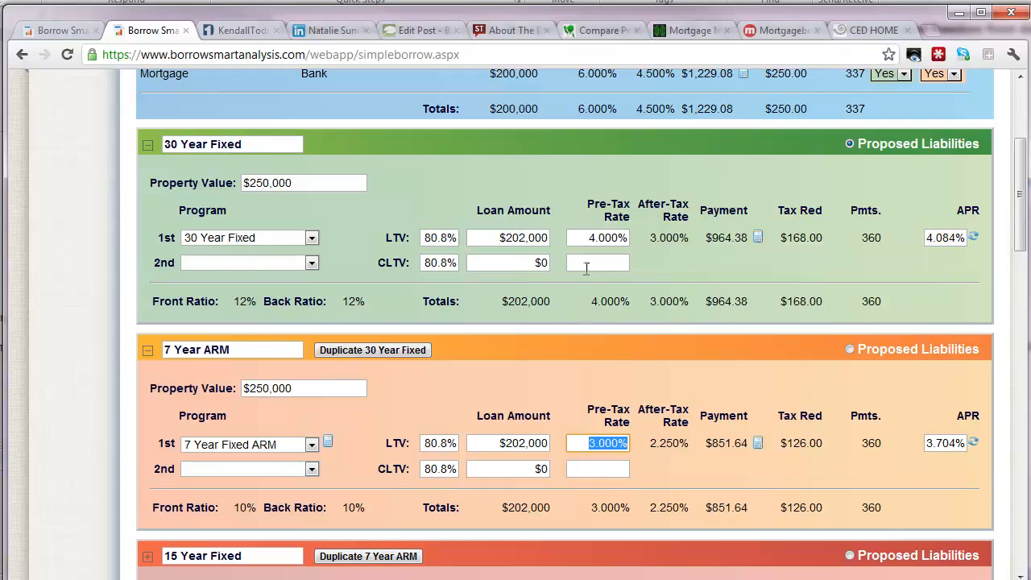
pyautogui.moveTo(584, 238); pyautogui.dragTo(642, 237)
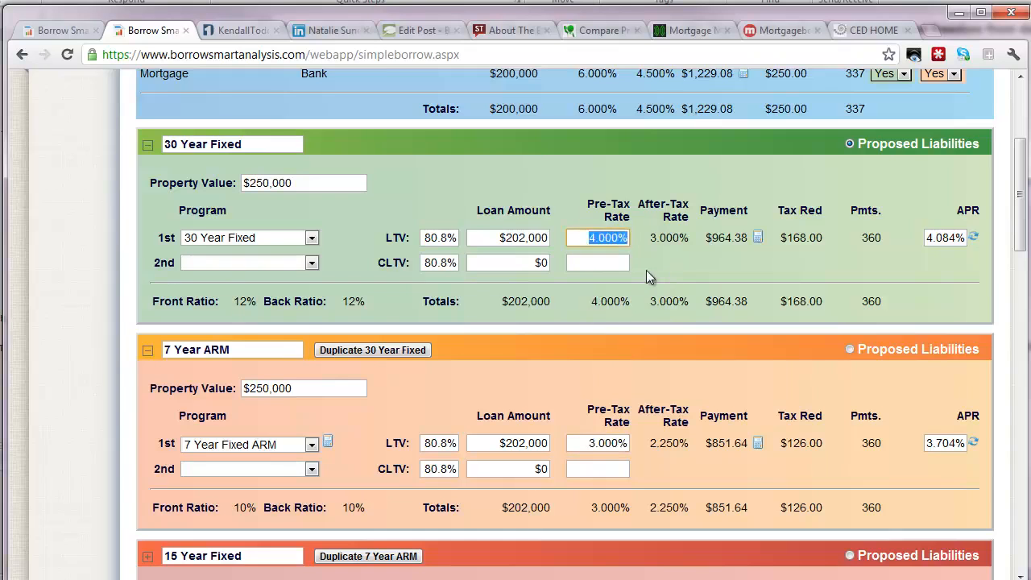
# - Review the 7 Year ARM's adjustment details and save them with Increase to Worst Case Scenario as the adjustment method
pyautogui.click(328, 442)
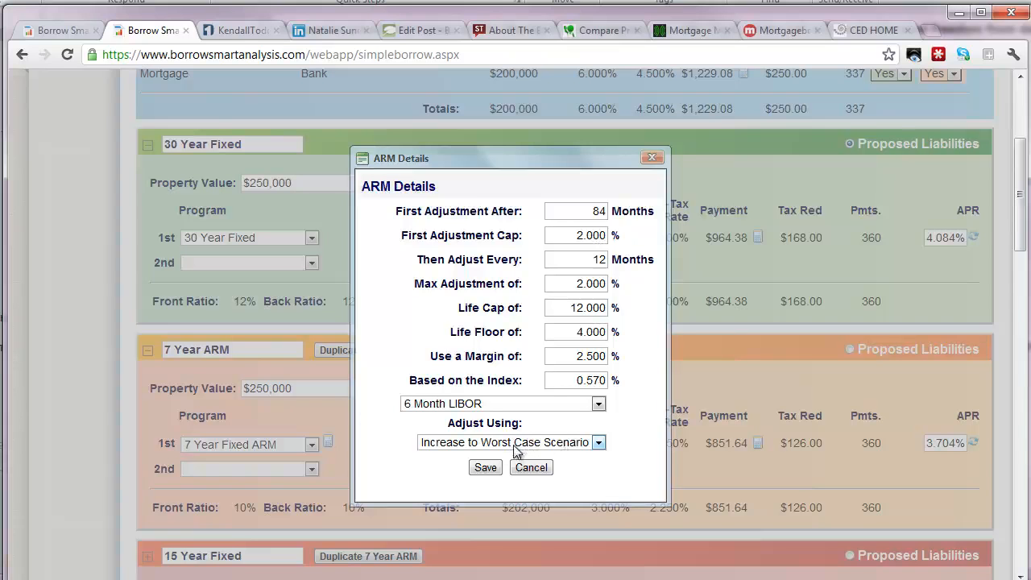
pyautogui.click(484, 445)
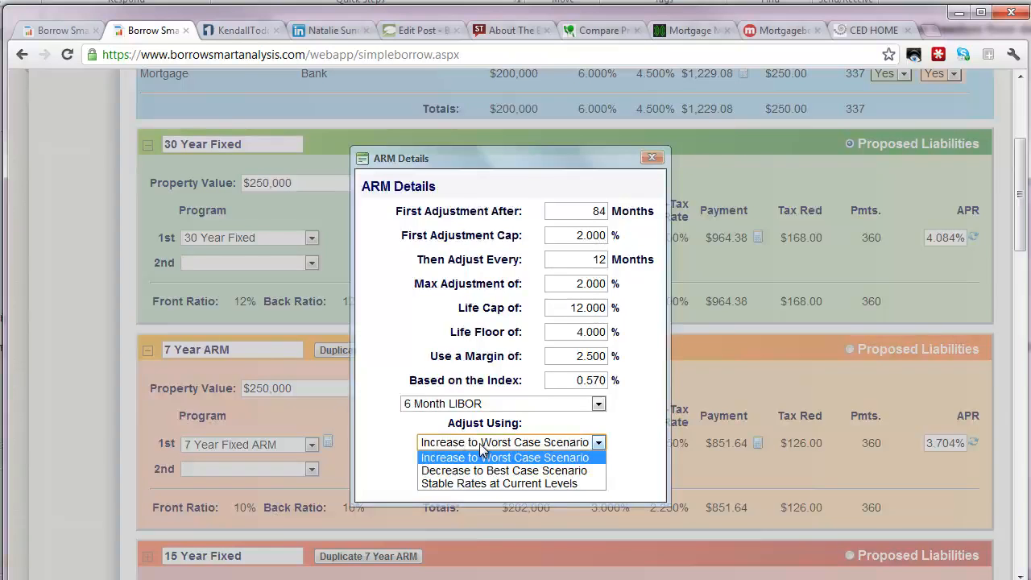
pyautogui.click(481, 445)
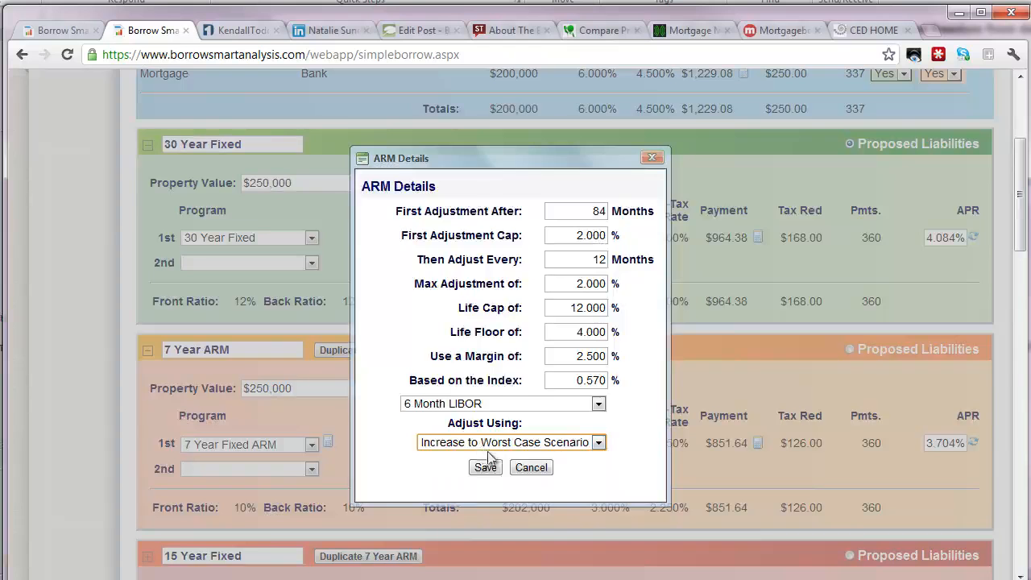
pyautogui.click(486, 469)
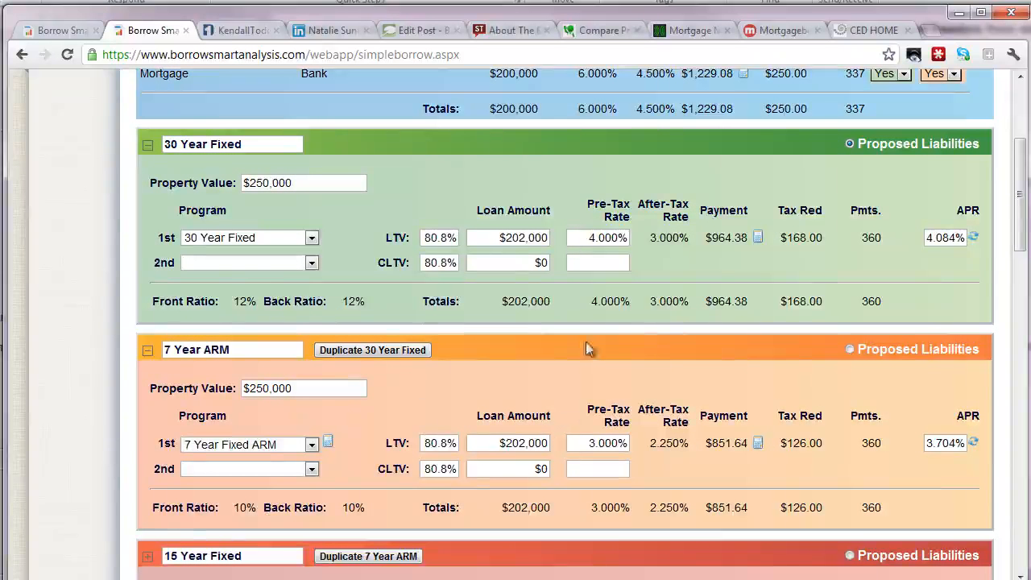
# - Review the closing costs of both proposals and compare their monthly pre-tax payment differences
pyautogui.scroll(-2, 703, 271)
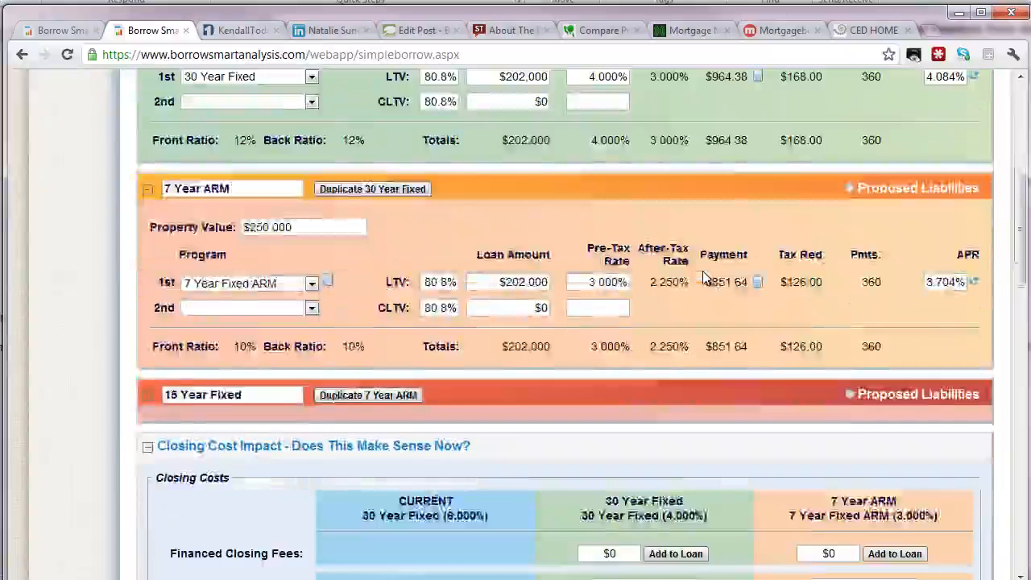
pyautogui.scroll(-3, 703, 271)
pyautogui.scroll(-1, 702, 270)
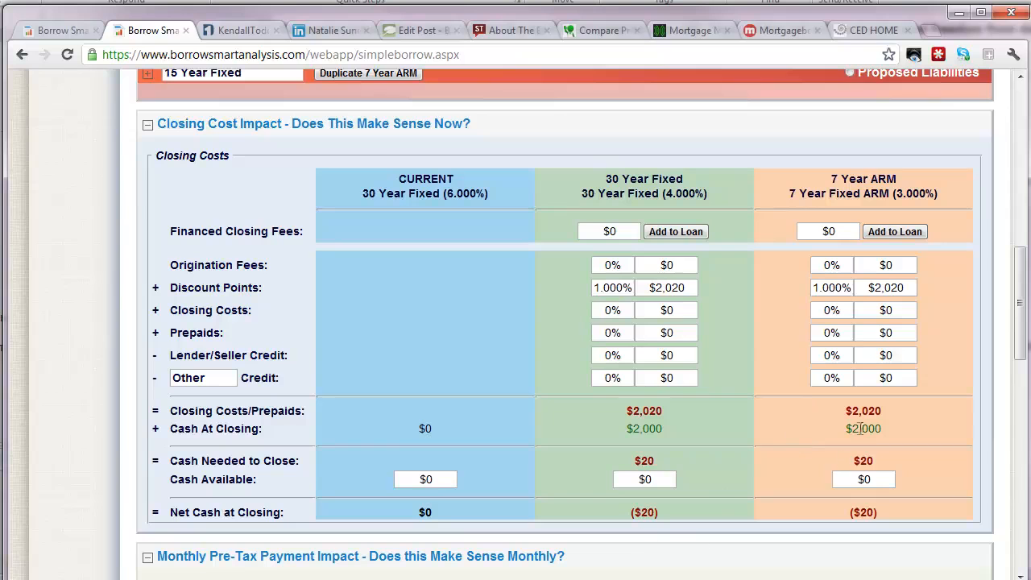
pyautogui.moveTo(1021, 260); pyautogui.dragTo(1022, 367)
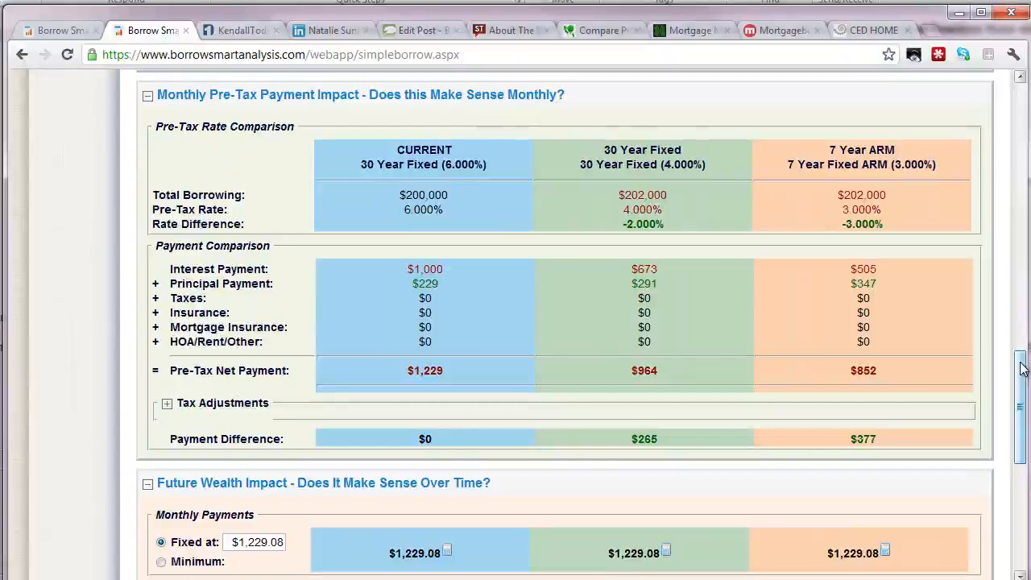
pyautogui.doubleClick(643, 437)
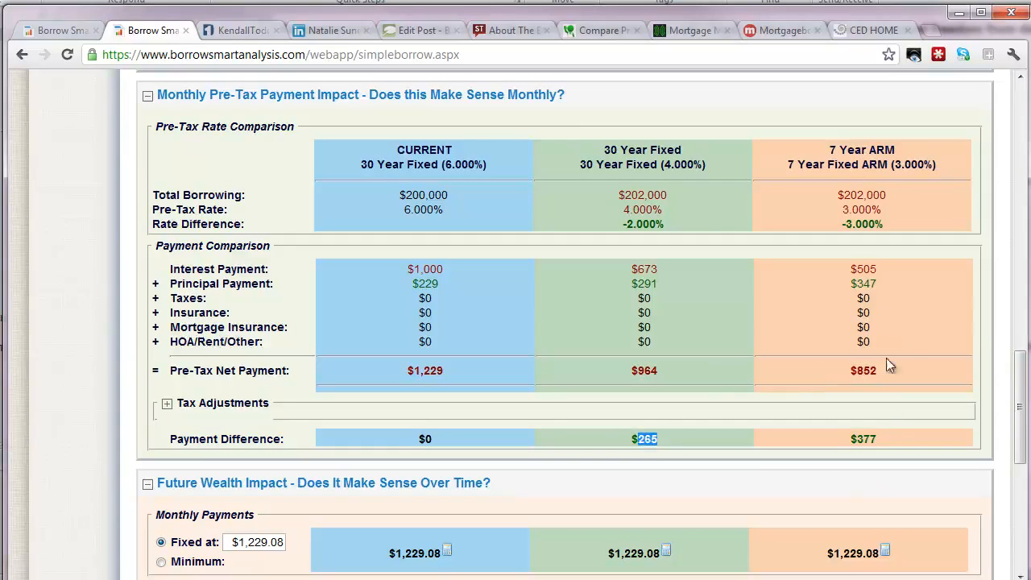
pyautogui.doubleClick(863, 439)
pyautogui.click(962, 384)
# - Collapse the interest and principal breakdown under Payments in the Future Wealth Comparison
pyautogui.moveTo(1019, 380); pyautogui.dragTo(1025, 478)
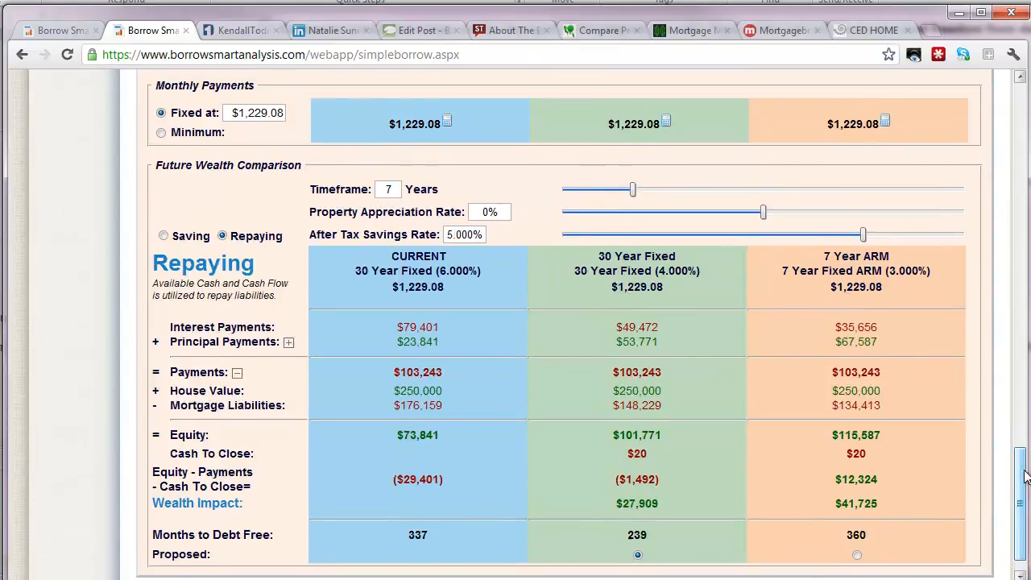
pyautogui.moveTo(1025, 477); pyautogui.dragTo(1025, 429)
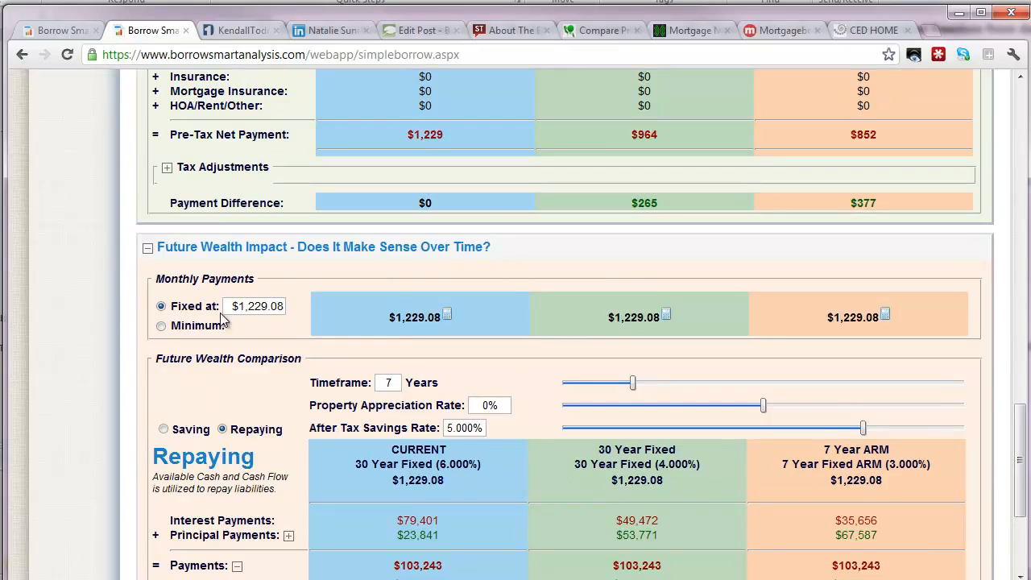
pyautogui.click(237, 566)
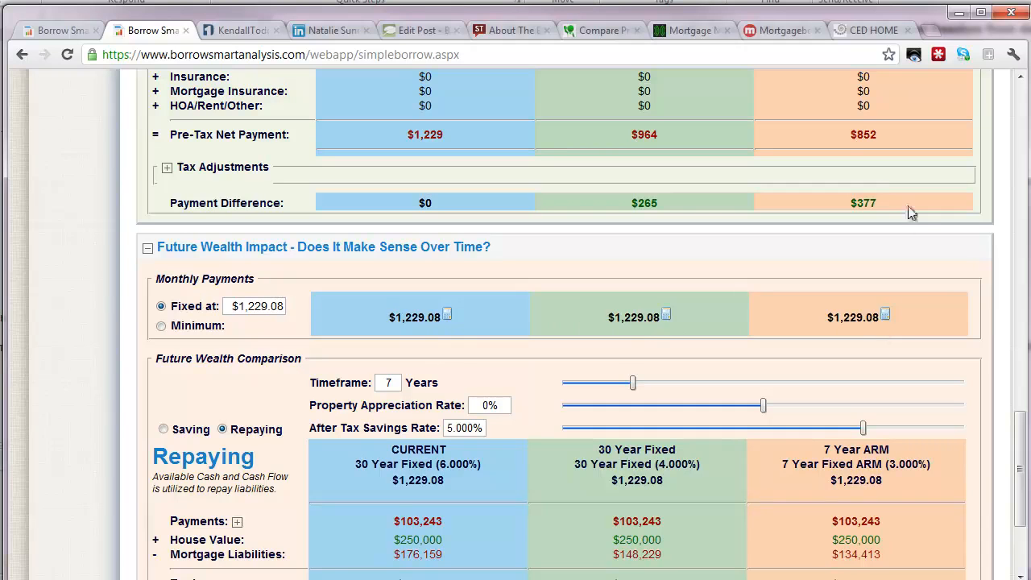
# - Compare the total payments of the current loan, 30 Year Fixed and 7 Year ARM in the Future Wealth Comparison
pyautogui.scroll(-1, 493, 342)
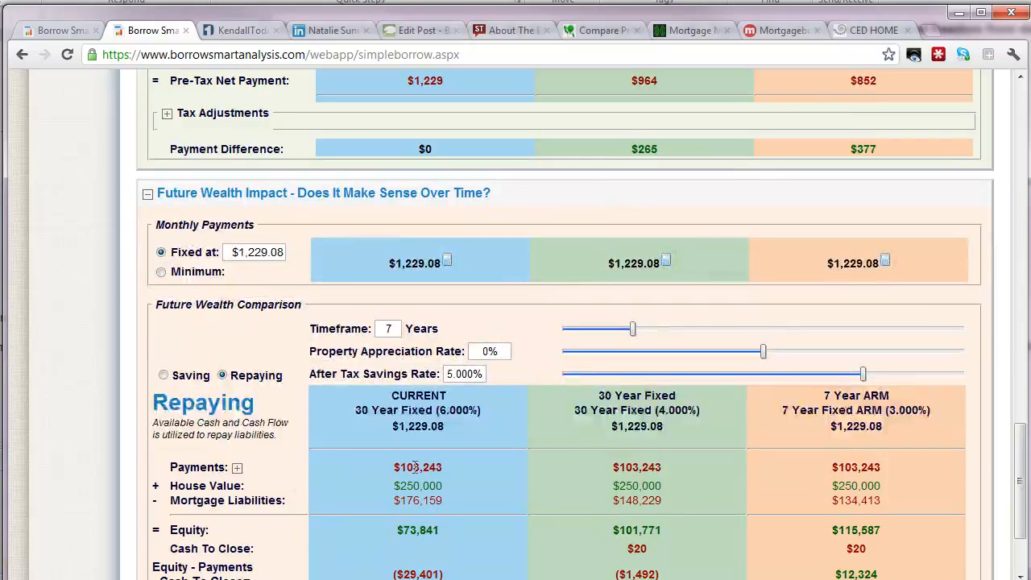
pyautogui.moveTo(387, 469); pyautogui.dragTo(507, 488)
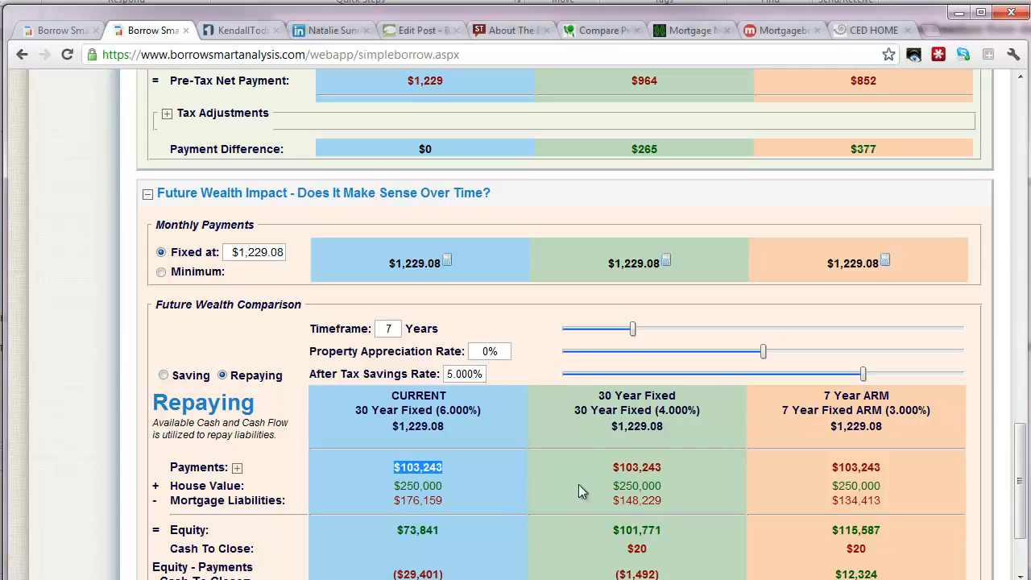
pyautogui.click(614, 467)
pyautogui.moveTo(615, 468); pyautogui.dragTo(662, 469)
pyautogui.click(846, 466)
pyautogui.moveTo(833, 467); pyautogui.dragTo(888, 466)
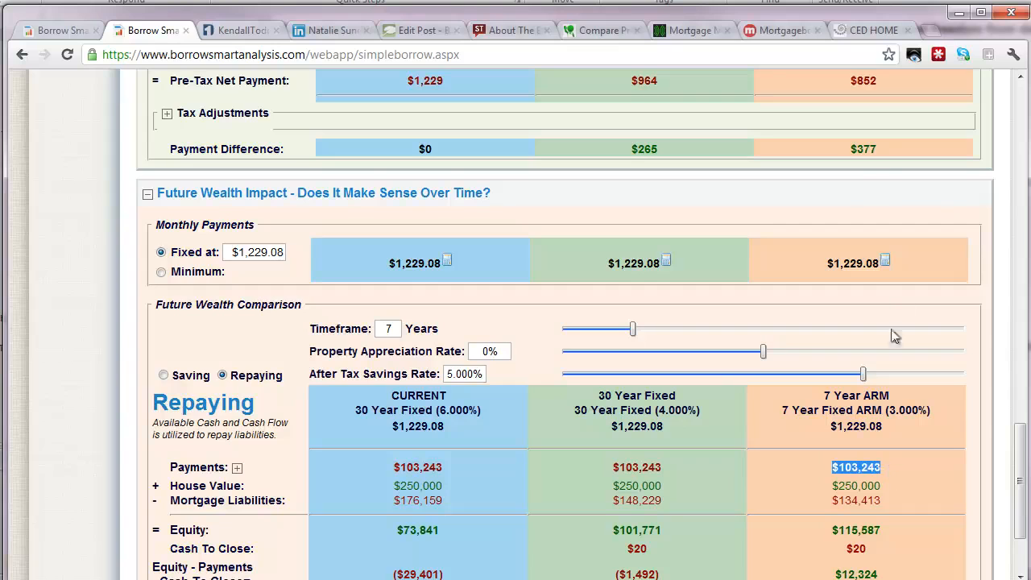
pyautogui.click(858, 167)
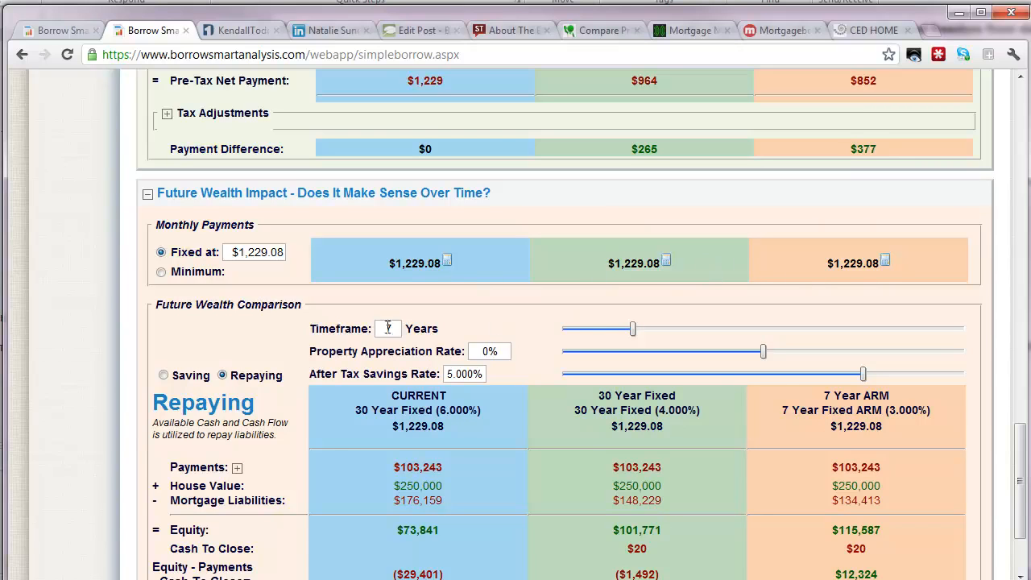
# - Extend the Future Wealth Comparison timeframe year by year to 11 years and compare the two proposals' wealth impact
pyautogui.scroll(-3, 615, 309)
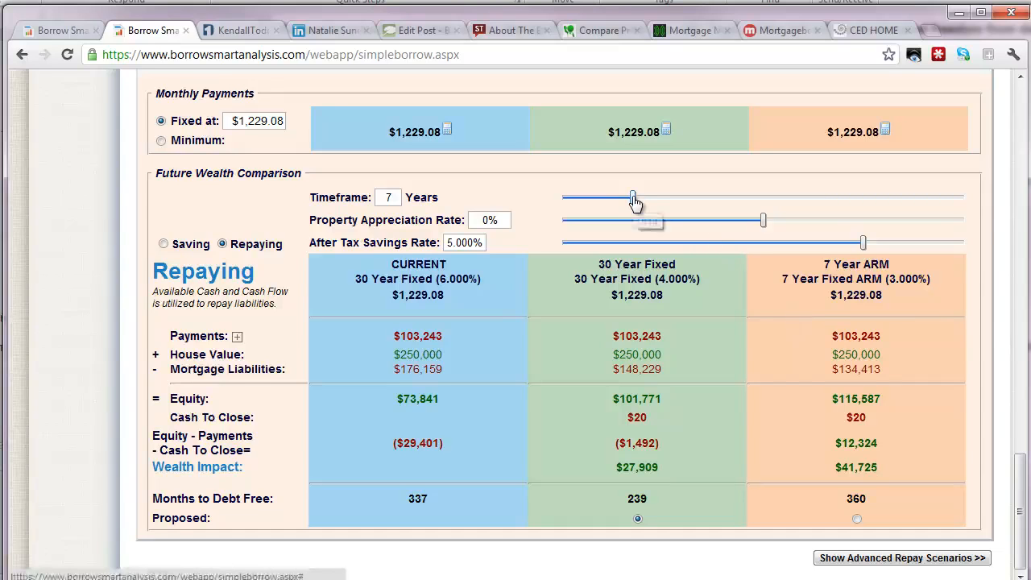
pyautogui.moveTo(634, 199); pyautogui.dragTo(642, 202)
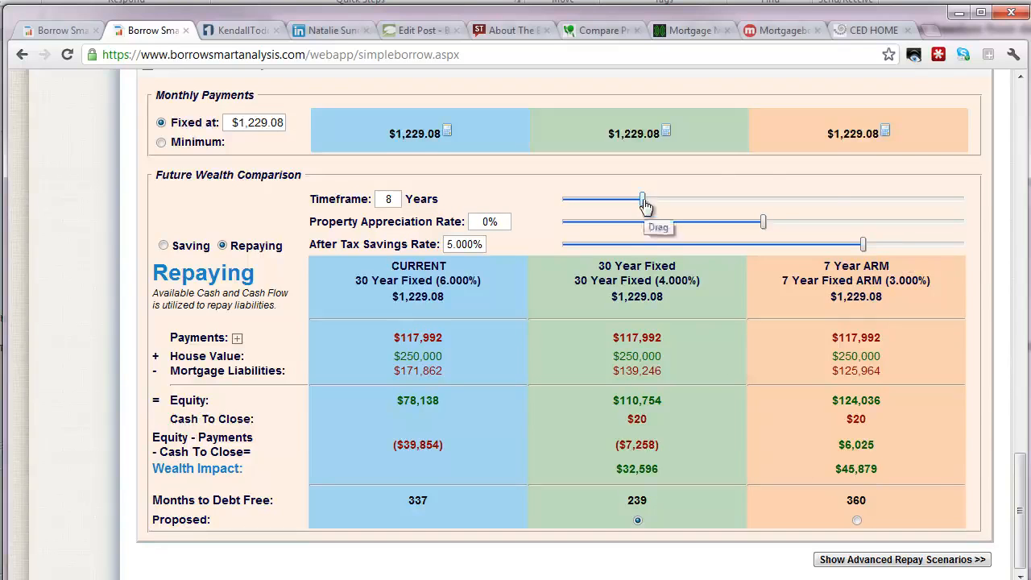
pyautogui.moveTo(644, 205); pyautogui.dragTo(633, 203)
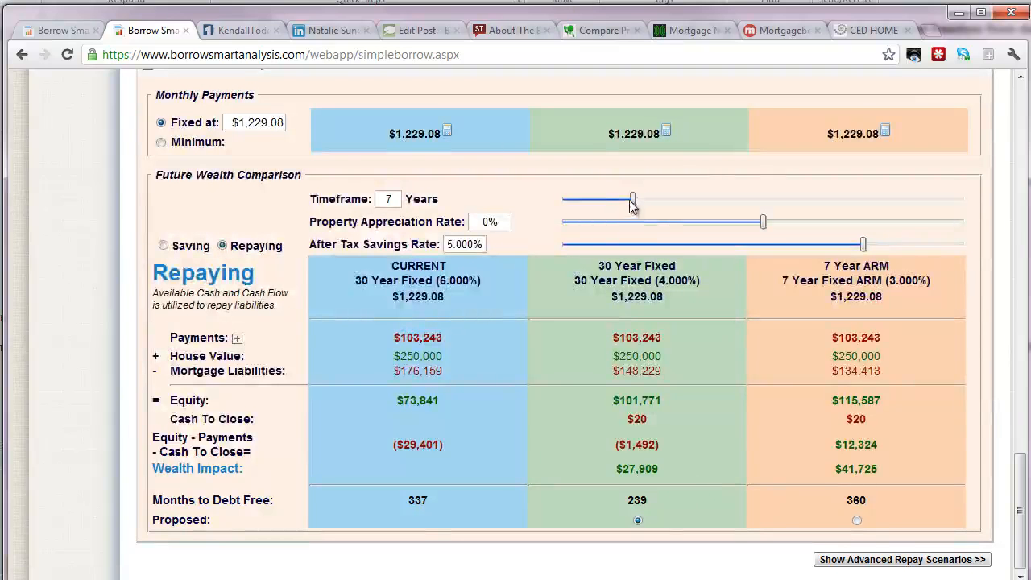
pyautogui.moveTo(633, 206); pyautogui.dragTo(643, 202)
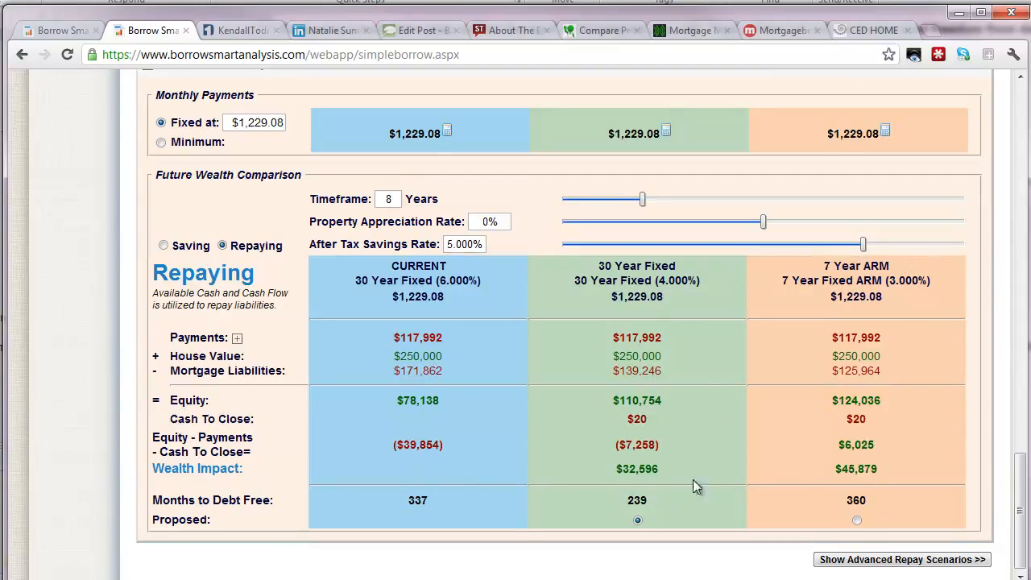
pyautogui.moveTo(648, 202); pyautogui.dragTo(656, 204)
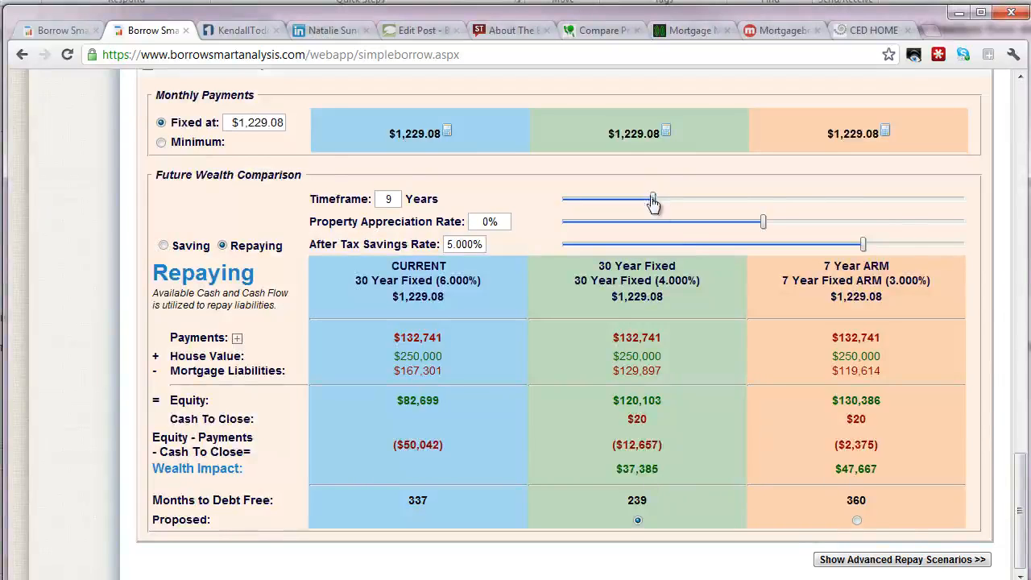
pyautogui.moveTo(654, 203); pyautogui.dragTo(663, 203)
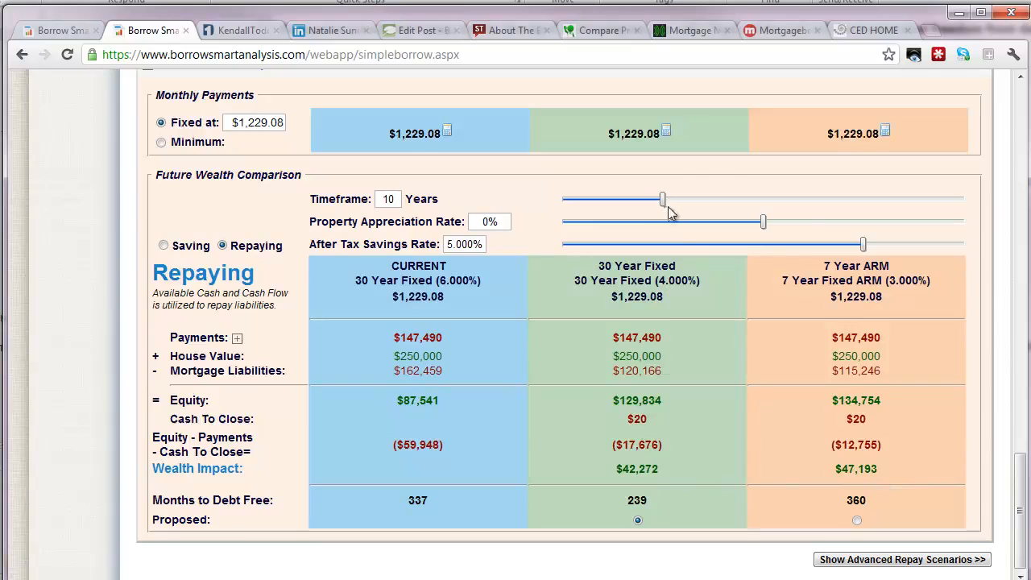
pyautogui.moveTo(666, 208); pyautogui.dragTo(674, 209)
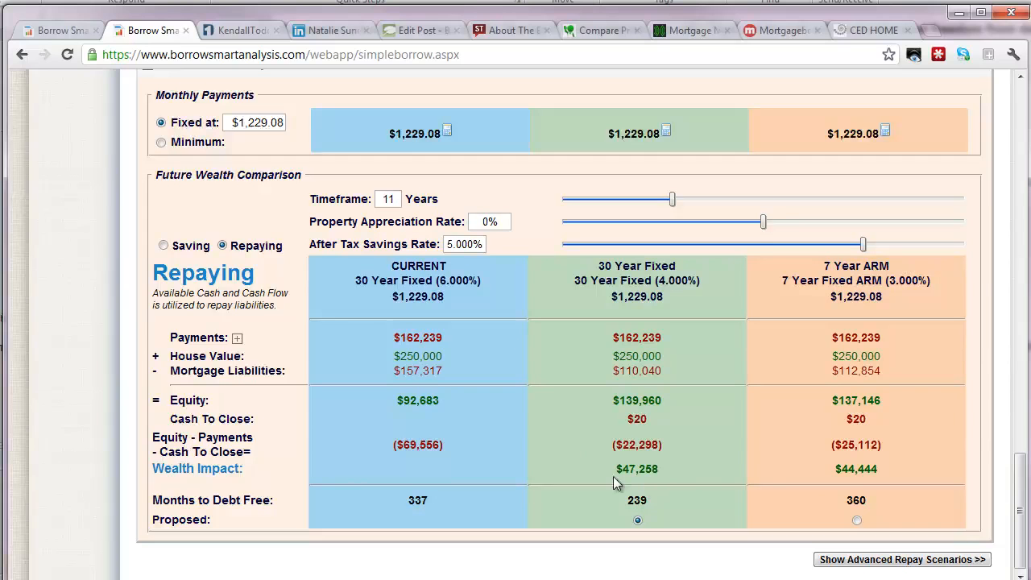
pyautogui.moveTo(613, 472); pyautogui.dragTo(667, 472)
pyautogui.moveTo(833, 470); pyautogui.dragTo(884, 475)
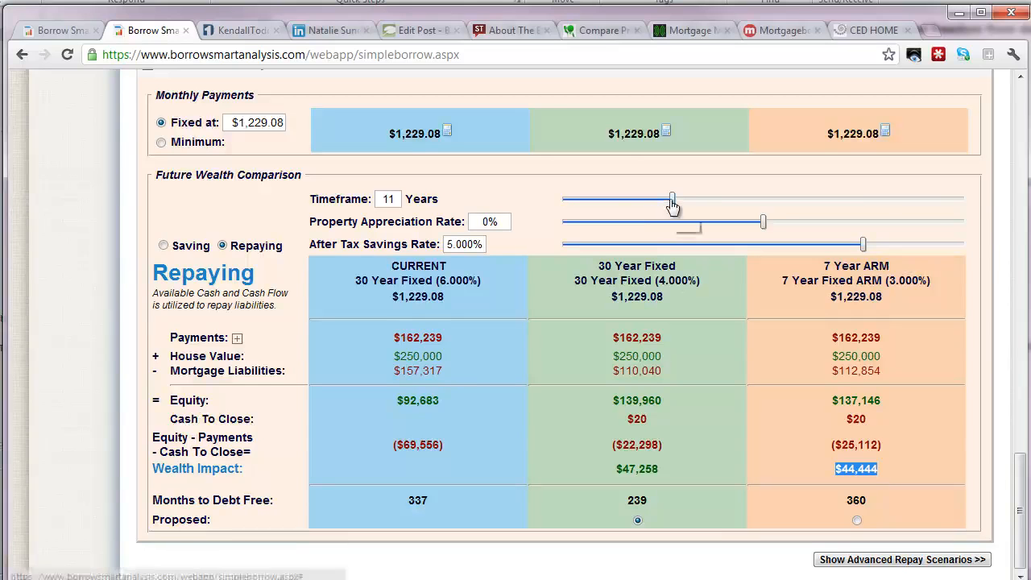
# - Revisit the wealth impact at timeframes of 7 and 10 years, ending back at 11 years
pyautogui.moveTo(672, 201); pyautogui.dragTo(636, 208)
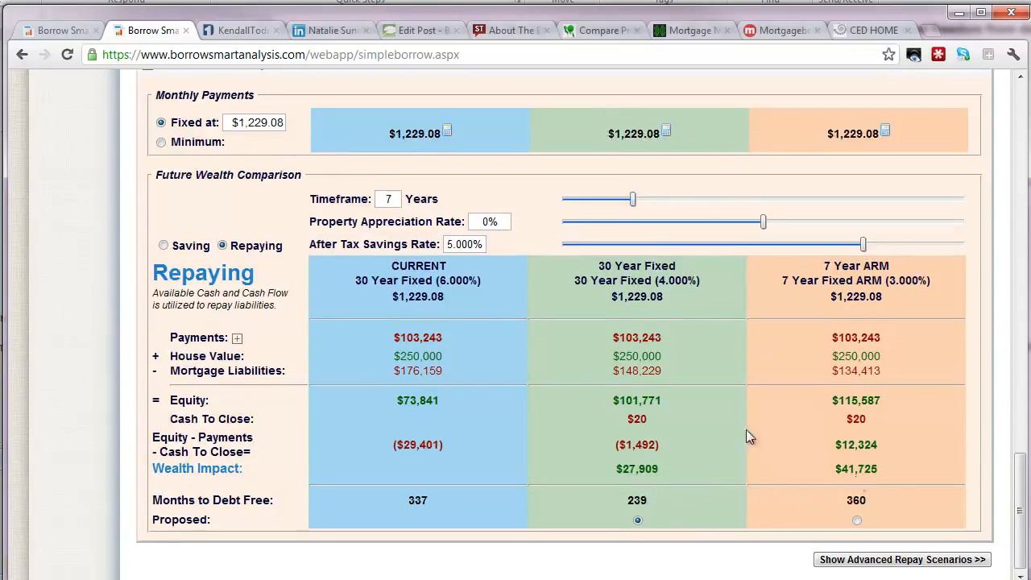
pyautogui.moveTo(637, 201); pyautogui.dragTo(667, 204)
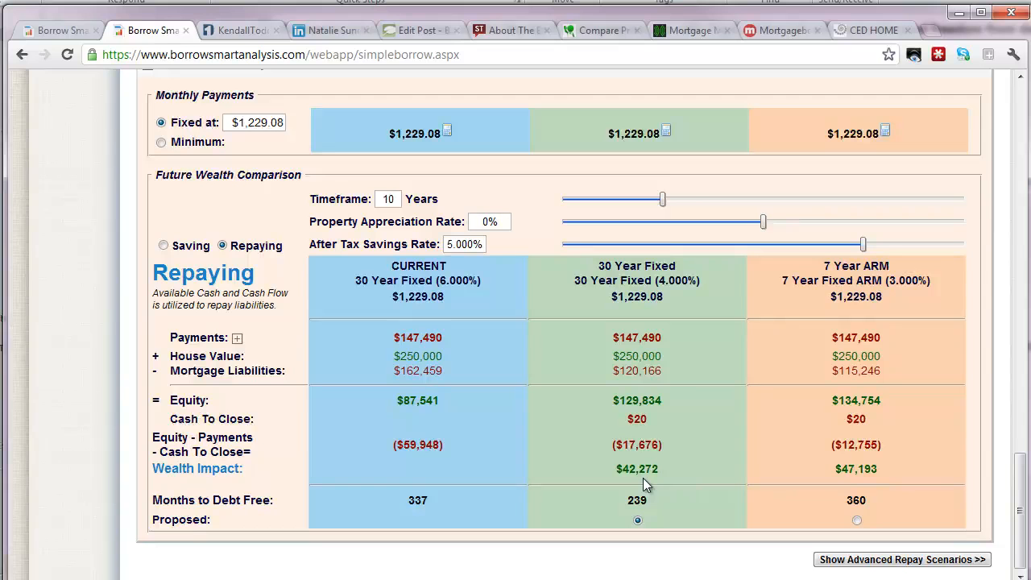
pyautogui.moveTo(666, 203); pyautogui.dragTo(674, 202)
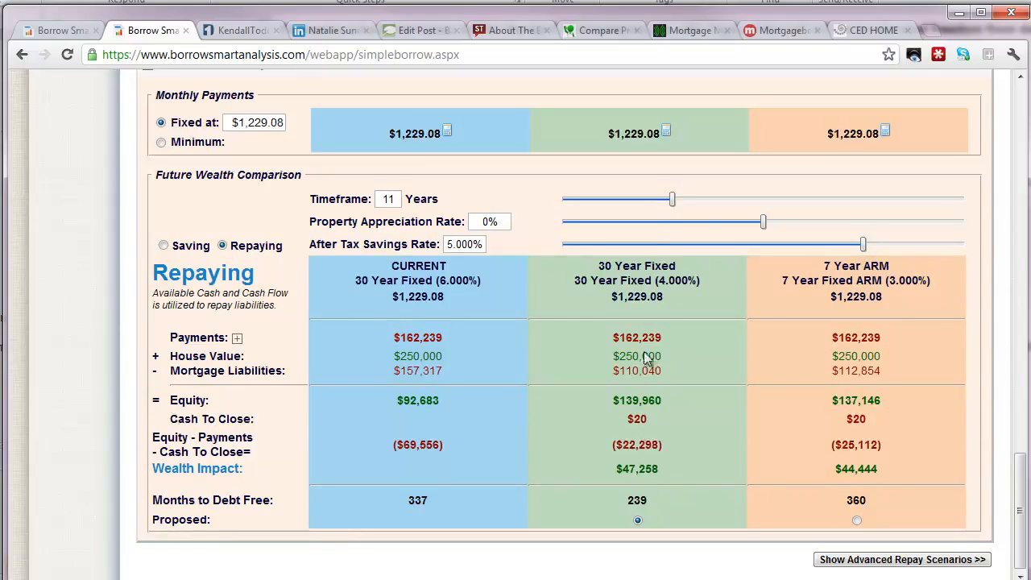
# - Try timeframes of 15, 18, 21 and 20 years in the wealth comparison, returning it to 11 years
pyautogui.moveTo(673, 202); pyautogui.dragTo(712, 201)
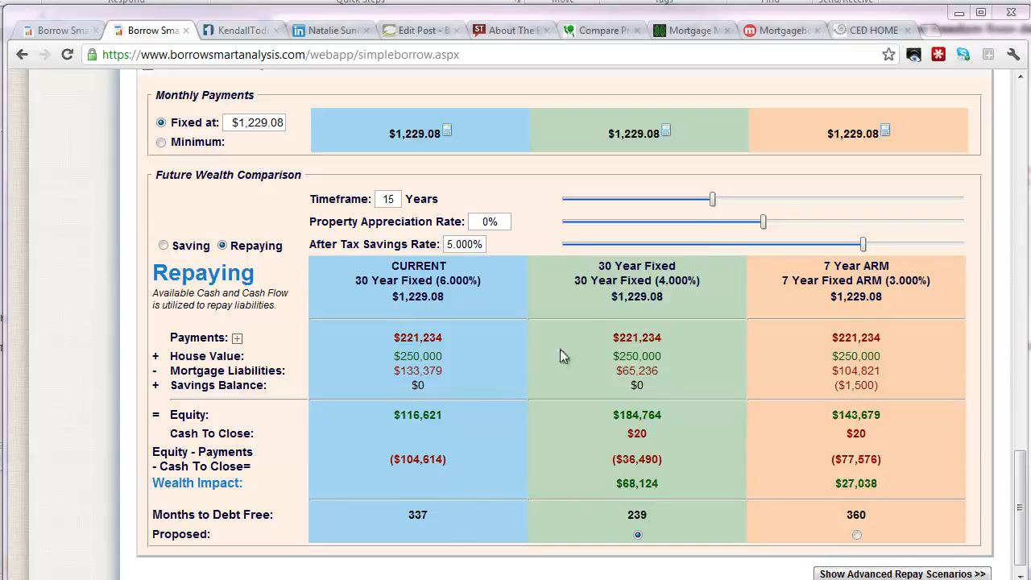
pyautogui.moveTo(713, 201); pyautogui.dragTo(742, 201)
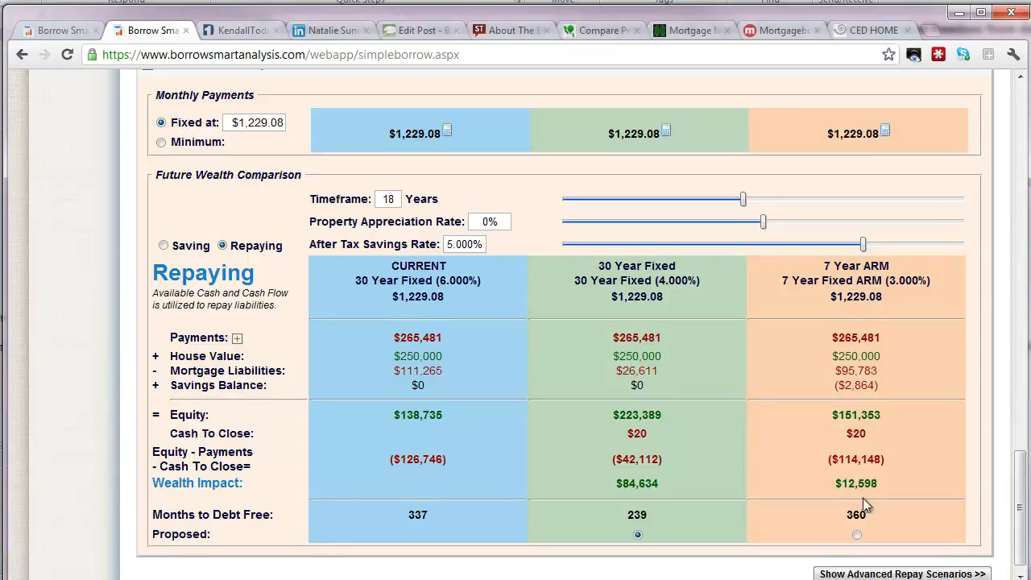
pyautogui.moveTo(744, 203); pyautogui.dragTo(769, 208)
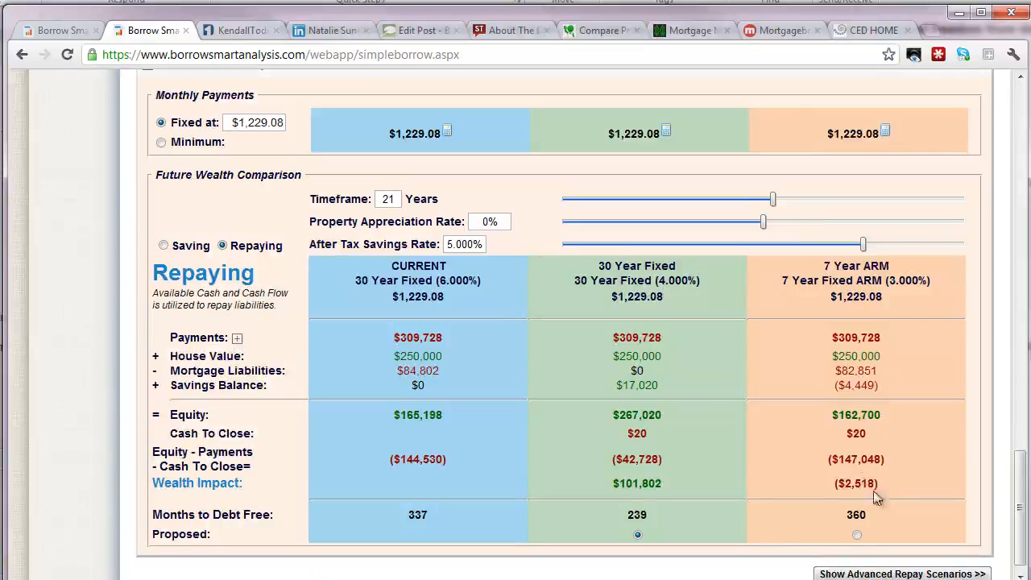
pyautogui.moveTo(774, 202); pyautogui.dragTo(766, 204)
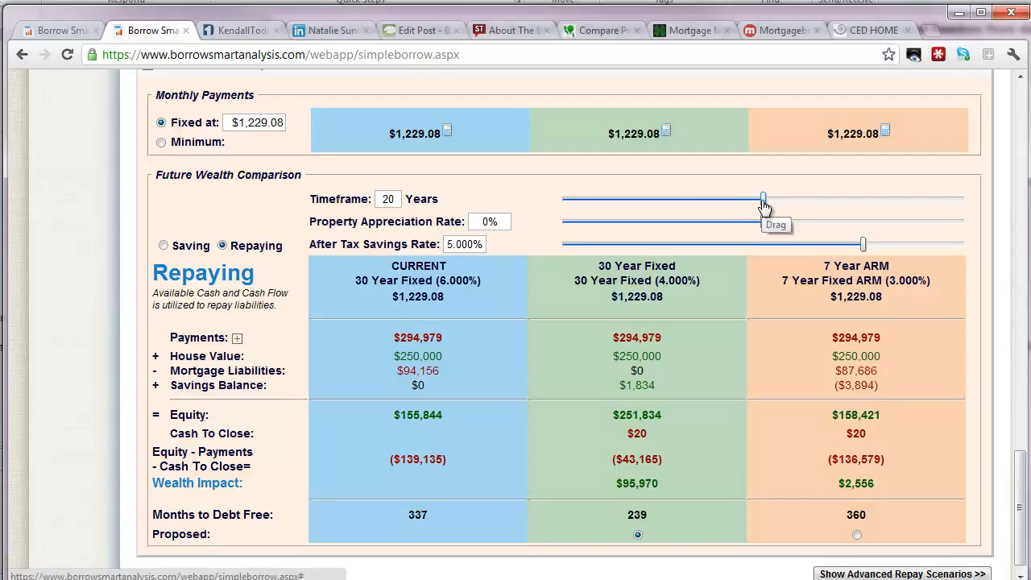
pyautogui.moveTo(763, 206); pyautogui.dragTo(676, 208)
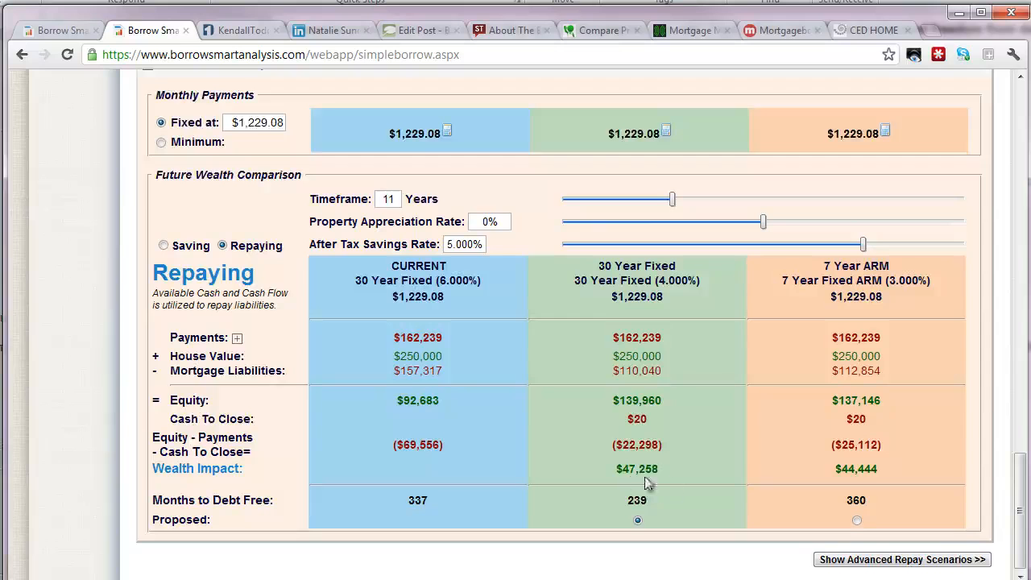
# - Set the wealth comparison timeframe to 10 years and collapse the 7 Year ARM proposal to drop it from the comparison
pyautogui.moveTo(672, 207); pyautogui.dragTo(665, 211)
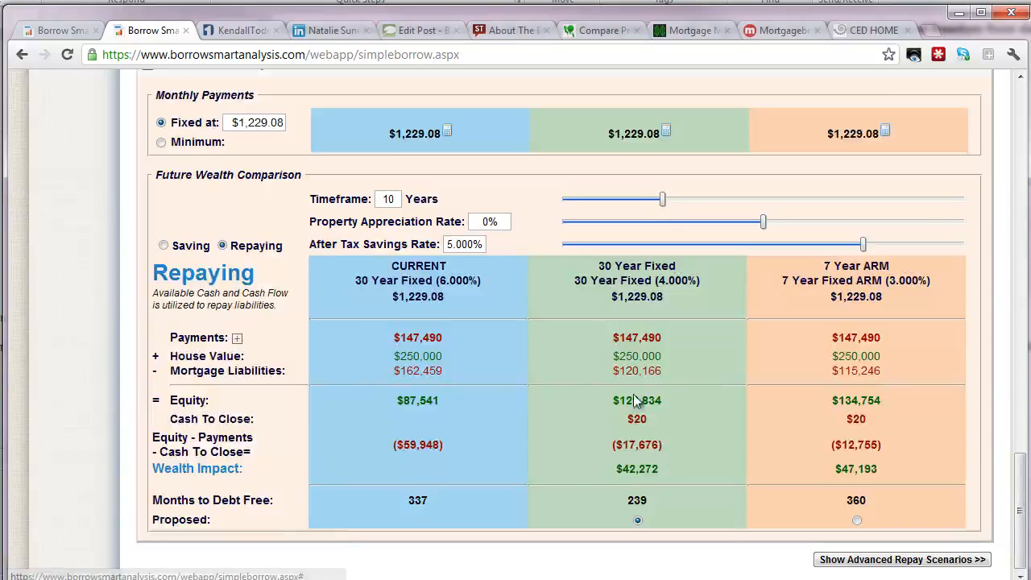
pyautogui.moveTo(1019, 472); pyautogui.dragTo(1019, 177)
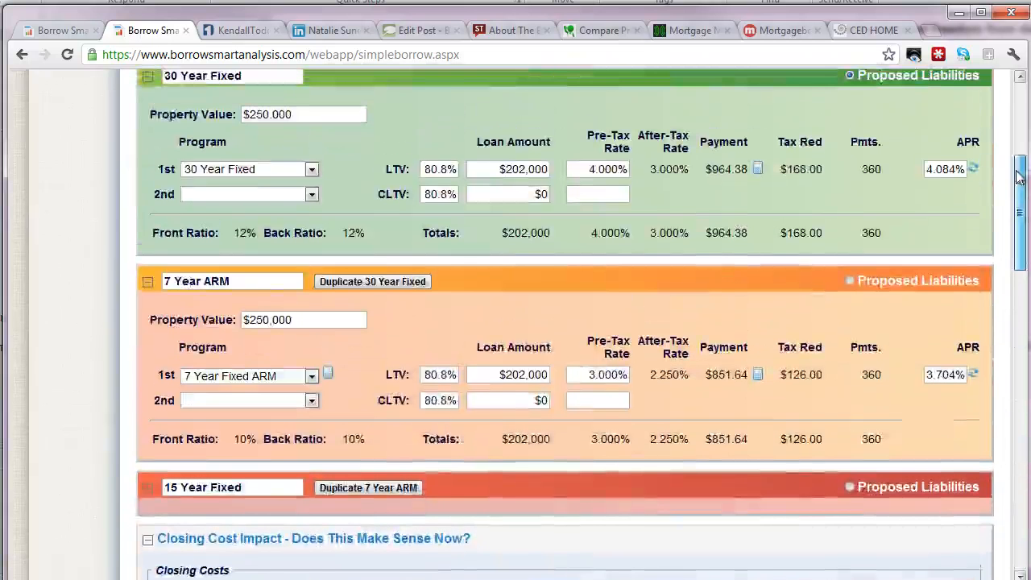
pyautogui.click(148, 281)
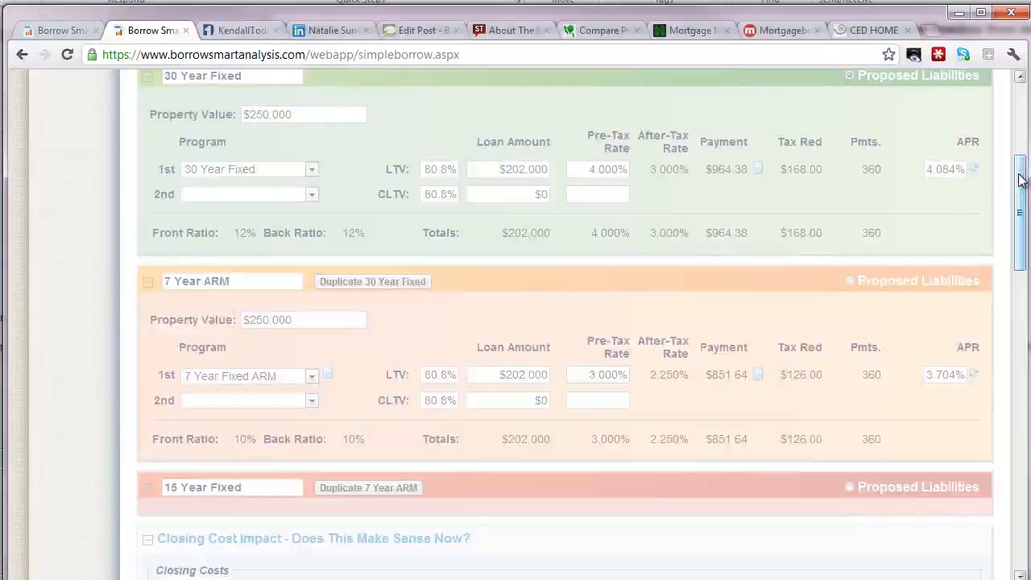
pyautogui.moveTo(1020, 181); pyautogui.dragTo(1021, 491)
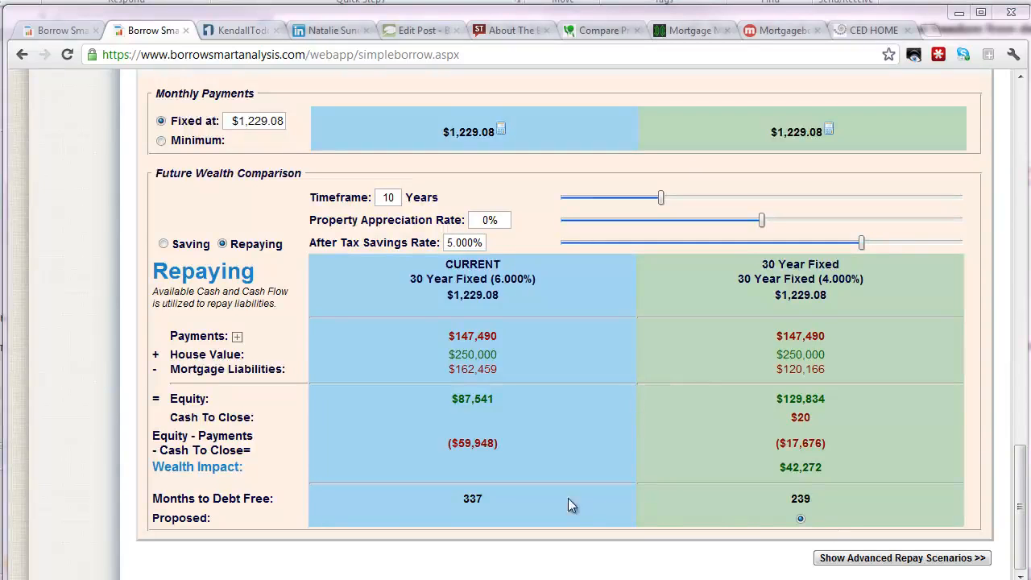
# - Set the fixed monthly payment to $1,500 and compare the months to debt free of the current loan and 30 Year Fixed
pyautogui.doubleClick(472, 499)
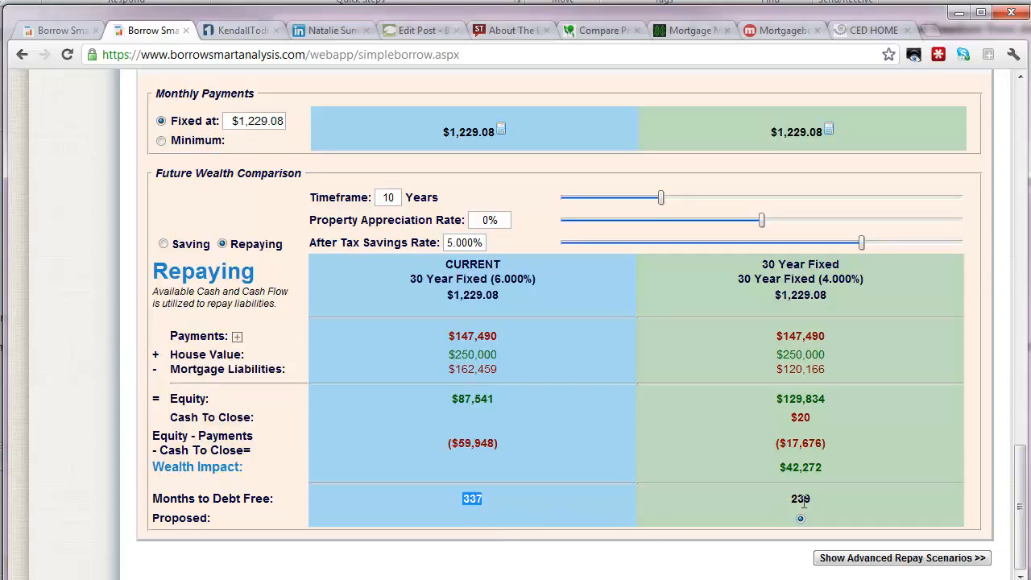
pyautogui.scroll(2, 506, 304)
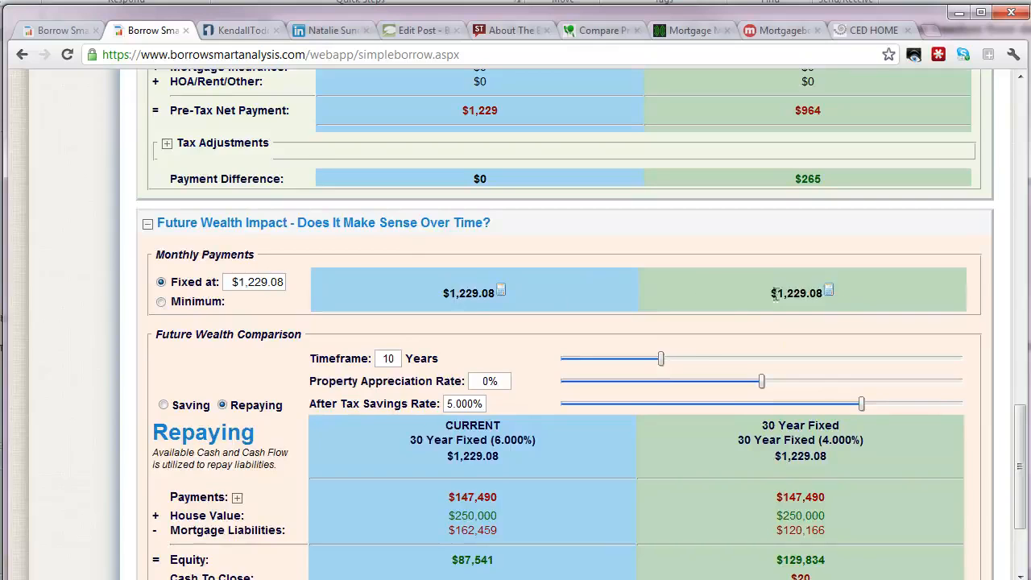
pyautogui.scroll(-2, 705, 362)
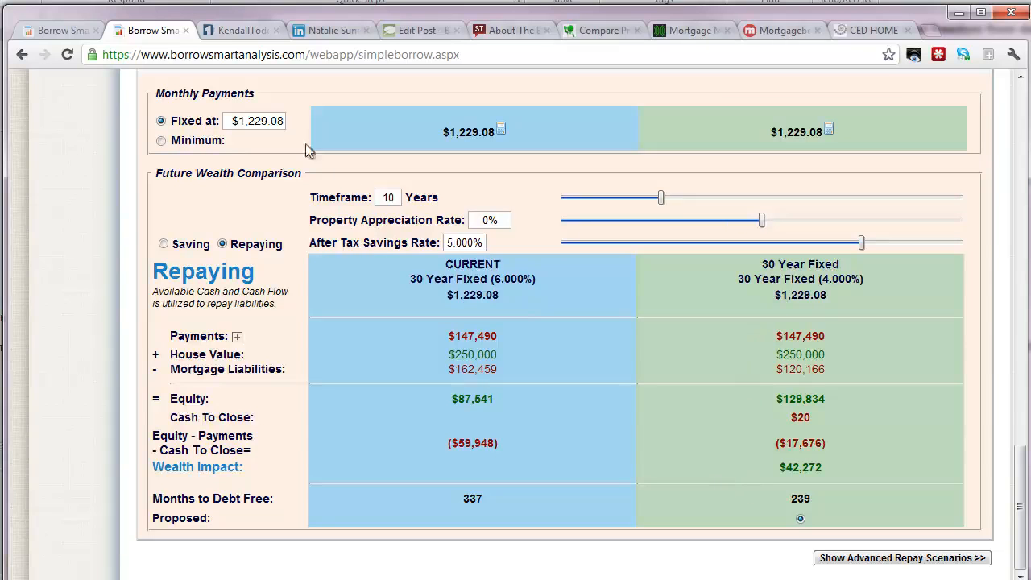
pyautogui.moveTo(233, 121); pyautogui.dragTo(288, 121)
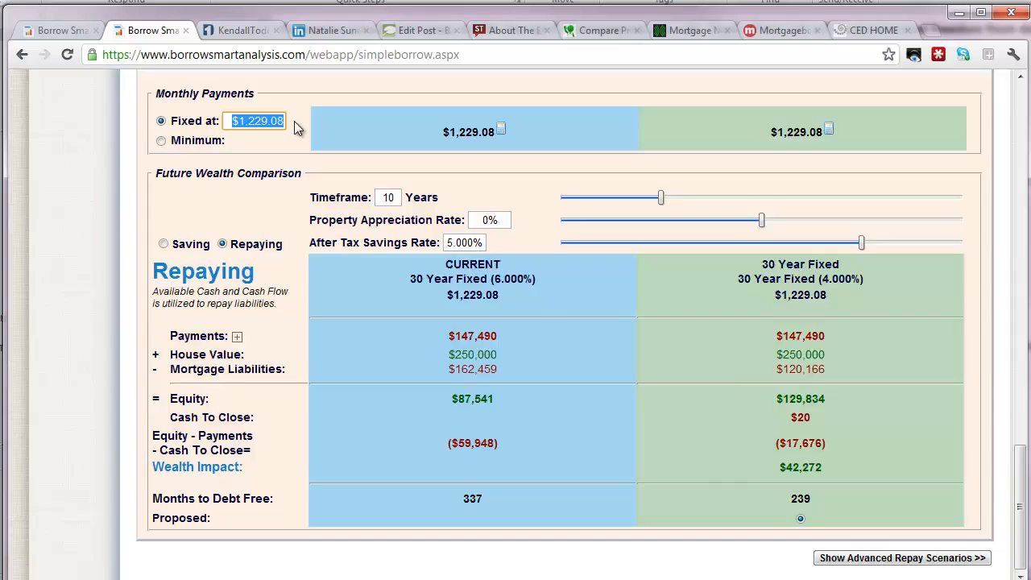
pyautogui.write('1500')
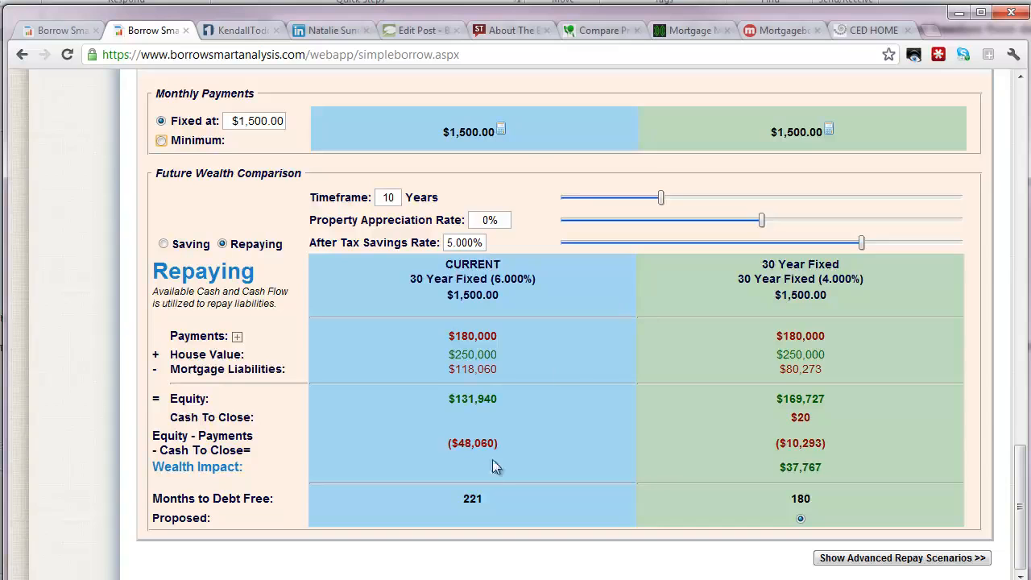
pyautogui.doubleClick(474, 500)
pyautogui.doubleClick(801, 499)
pyautogui.click(836, 504)
# - Check the extra payment the 30 Year Fixed needs for payoff in 135 months, then in 120 months
pyautogui.click(828, 130)
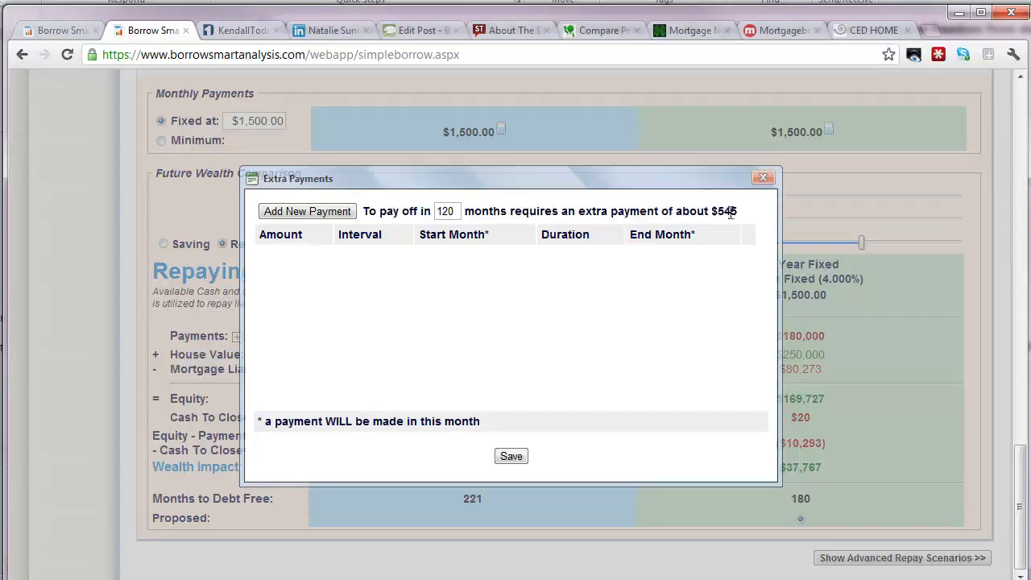
pyautogui.moveTo(706, 175); pyautogui.dragTo(721, 342)
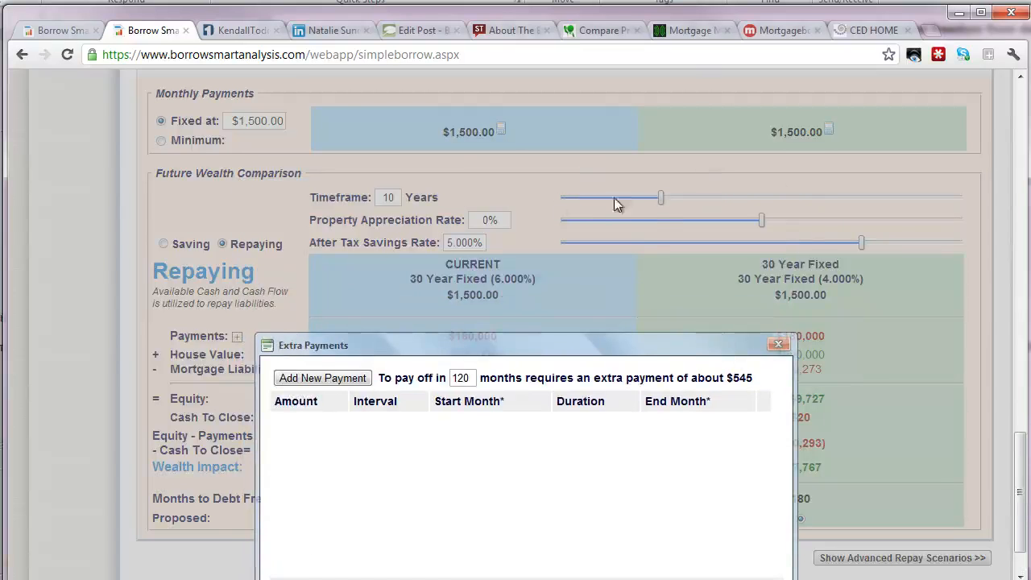
pyautogui.moveTo(606, 337); pyautogui.dragTo(624, 156)
pyautogui.moveTo(493, 197); pyautogui.dragTo(429, 196)
pyautogui.write('135')
pyautogui.press('Tab')
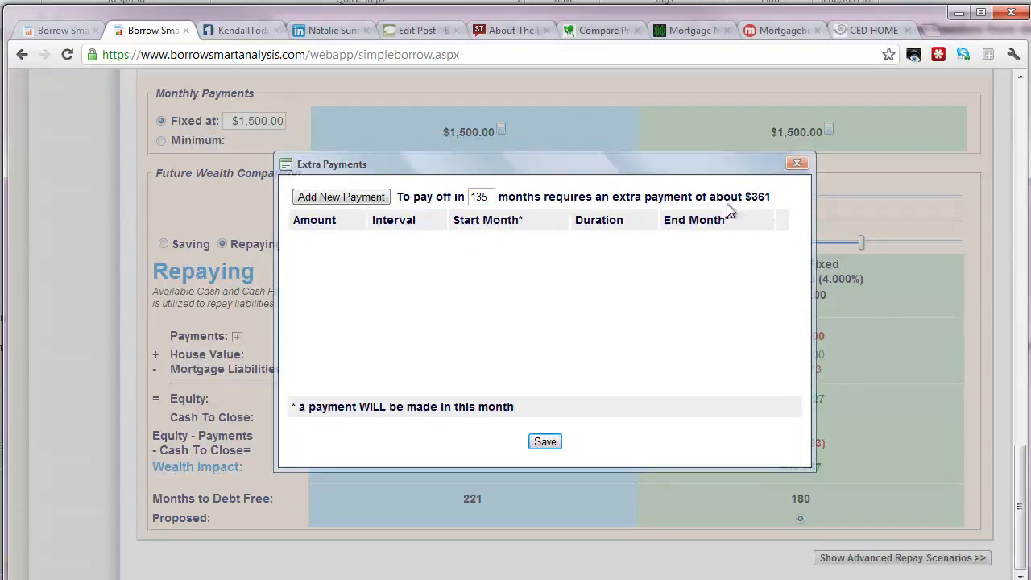
pyautogui.click(489, 197)
pyautogui.moveTo(490, 197); pyautogui.dragTo(428, 196)
pyautogui.write('120')
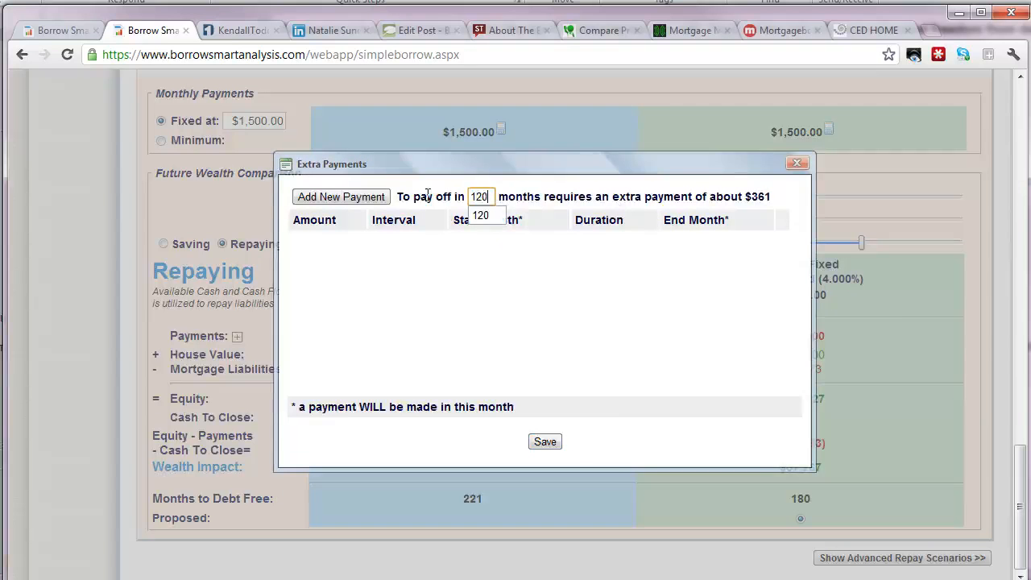
pyautogui.press('Tab')
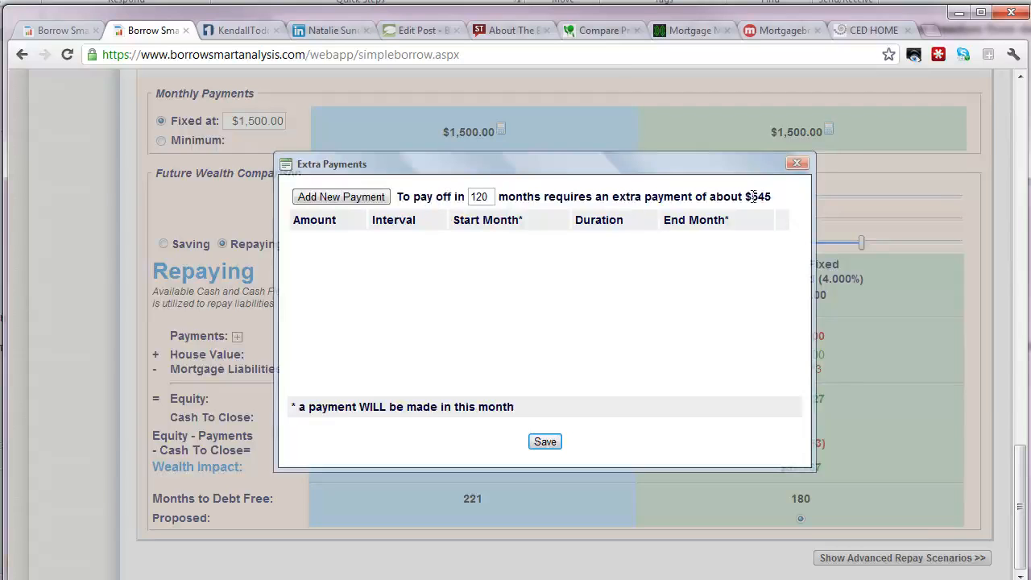
# - Add a $545 monthly extra payment to the 30 Year Fixed, from month 1 until the loan is paid off, and save it
pyautogui.click(366, 199)
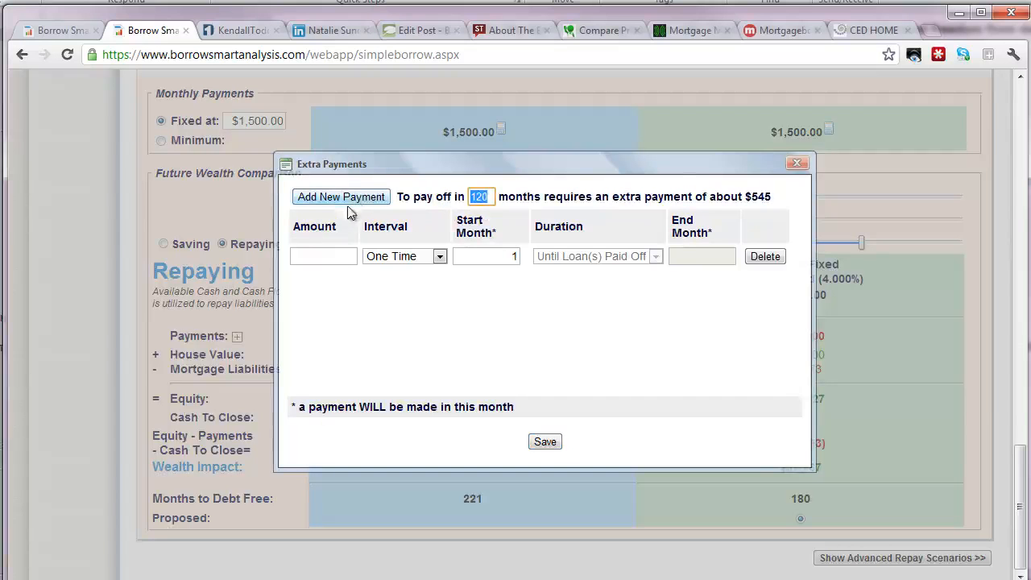
pyautogui.click(338, 256)
pyautogui.write('545')
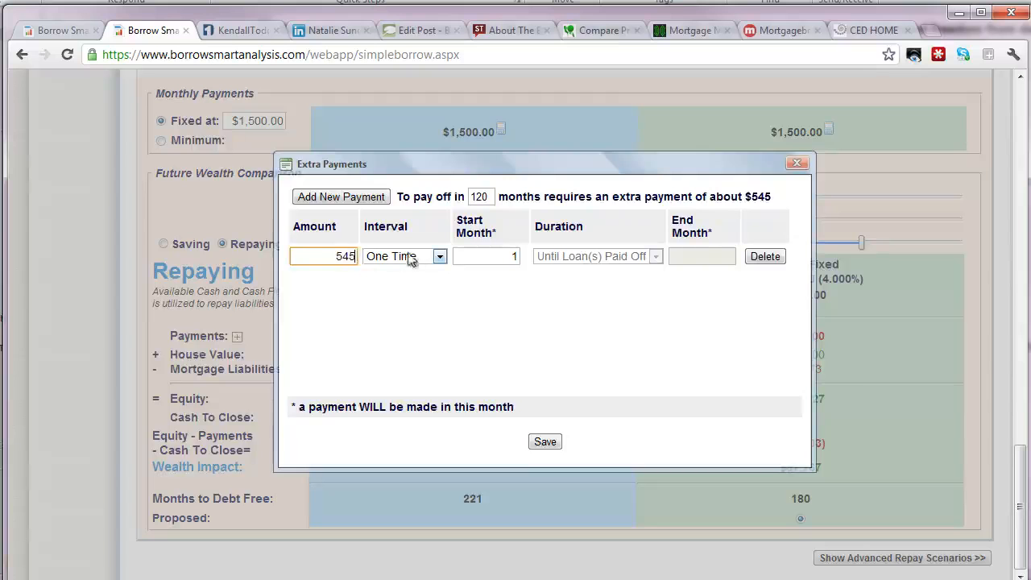
pyautogui.click(440, 257)
pyautogui.click(416, 305)
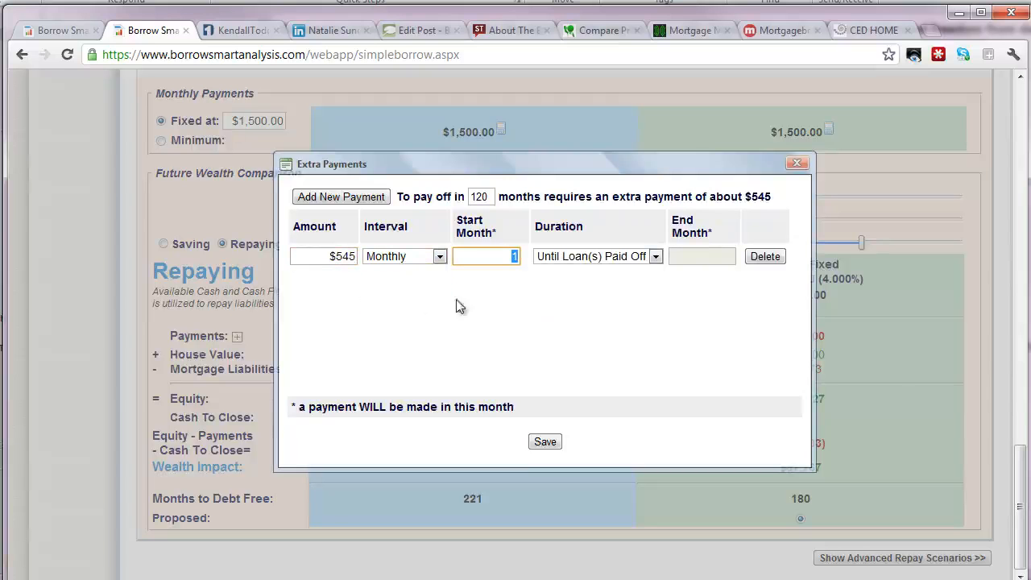
pyautogui.click(553, 445)
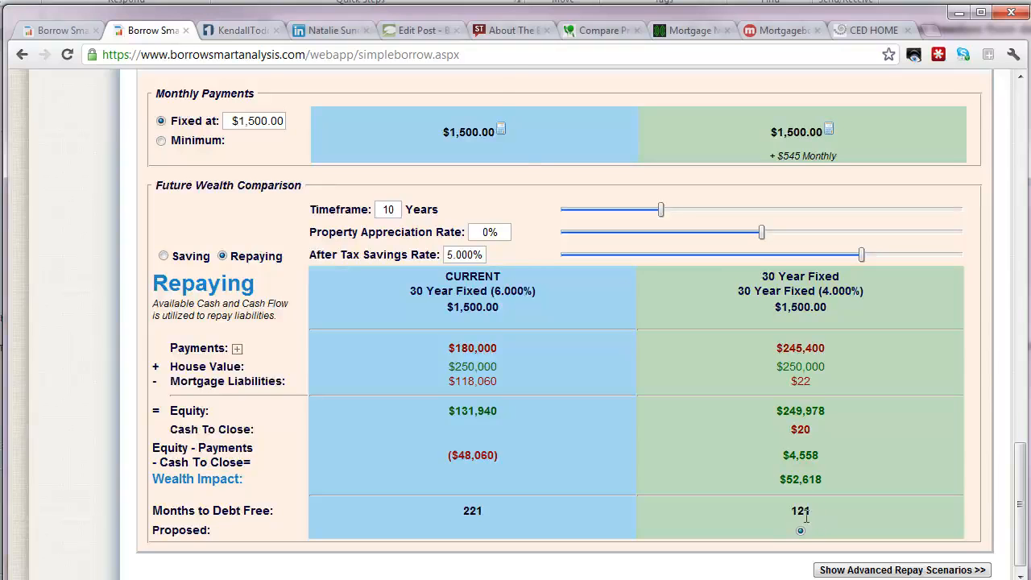
# - Add a $720 monthly extra payment to the current loan for a 120-month payoff and save it
pyautogui.click(500, 129)
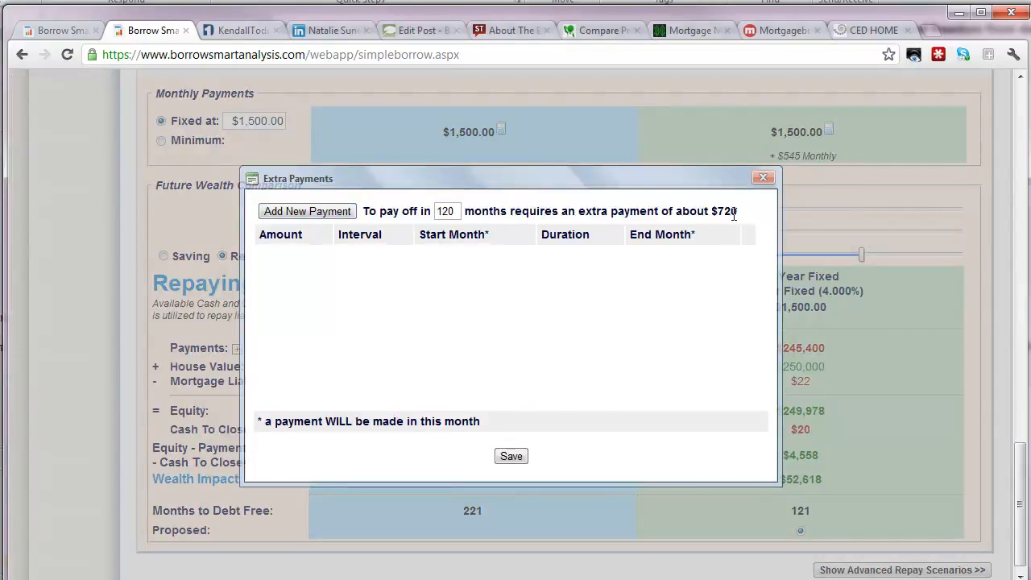
pyautogui.click(341, 215)
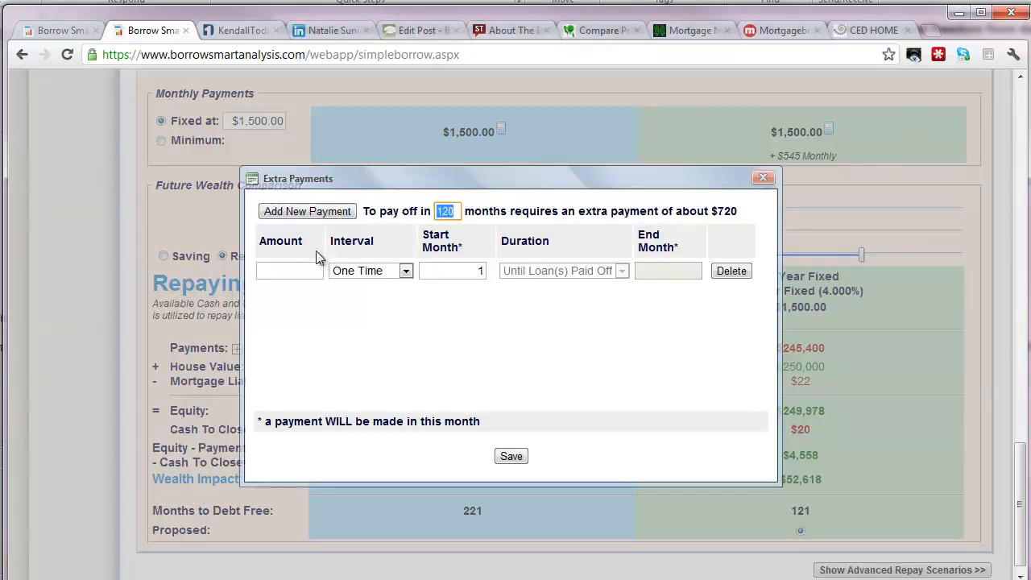
pyautogui.click(308, 271)
pyautogui.write('720')
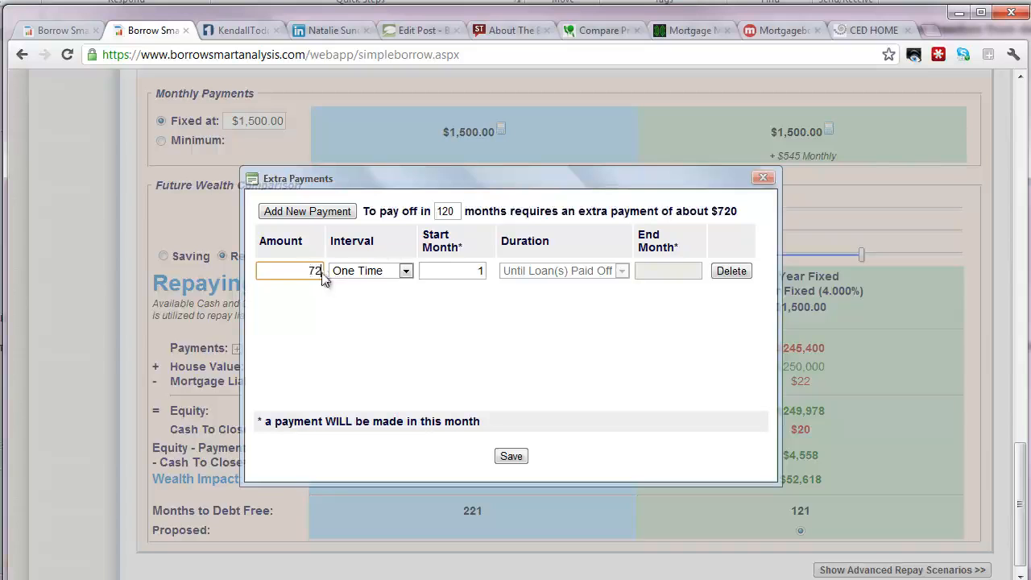
pyautogui.click(406, 271)
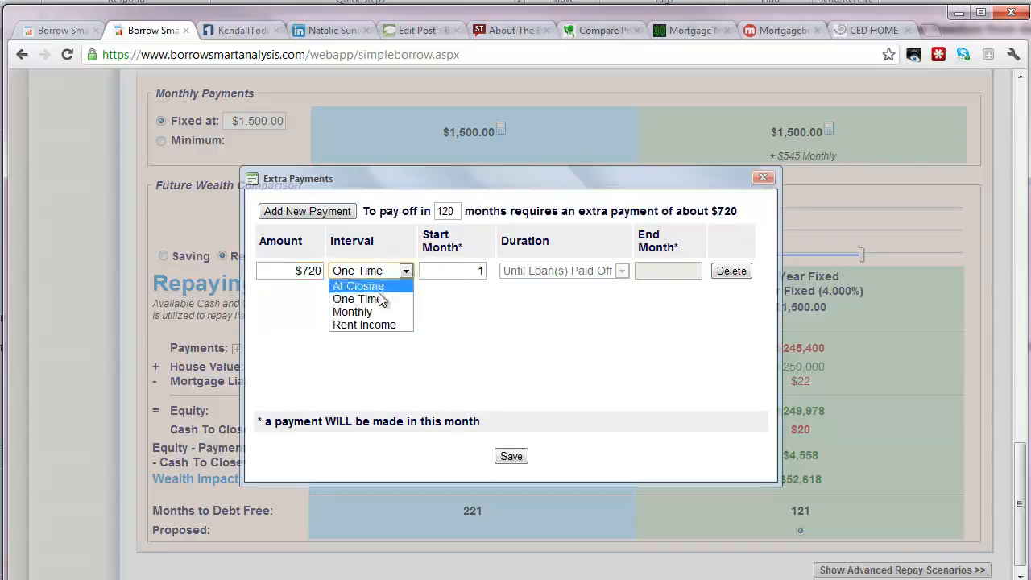
pyautogui.click(371, 309)
pyautogui.click(513, 457)
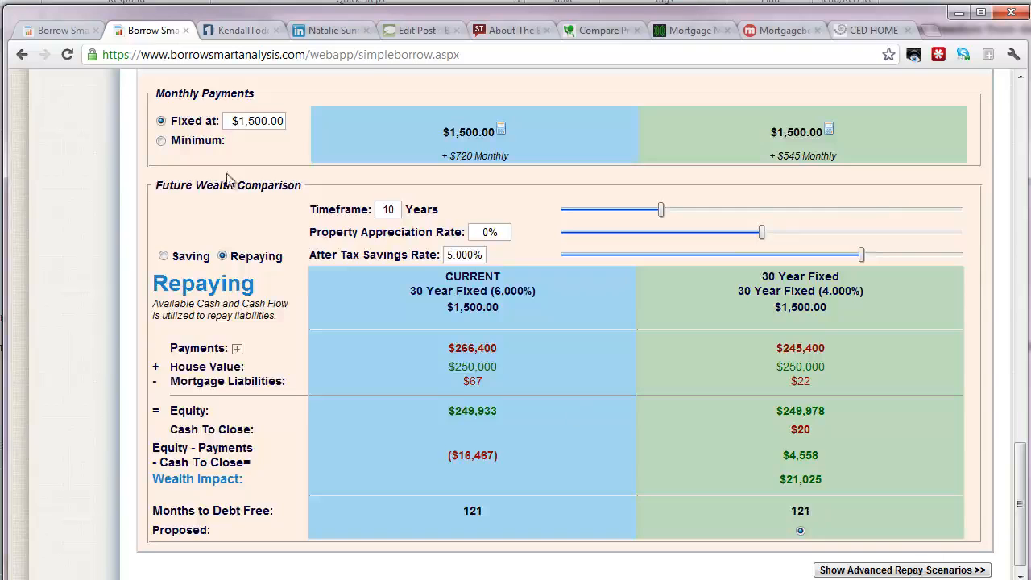
# - Restore the fixed monthly payment to $1,229.08 and delete the extra payments of the 30 Year Fixed and the current loan
pyautogui.click(161, 144)
pyautogui.click(160, 121)
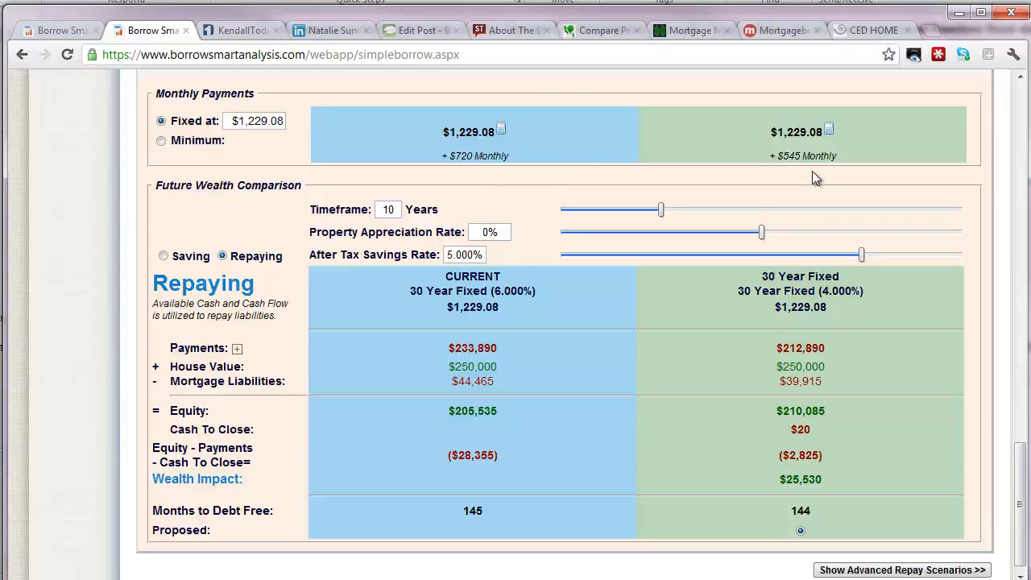
pyautogui.click(830, 131)
pyautogui.click(735, 269)
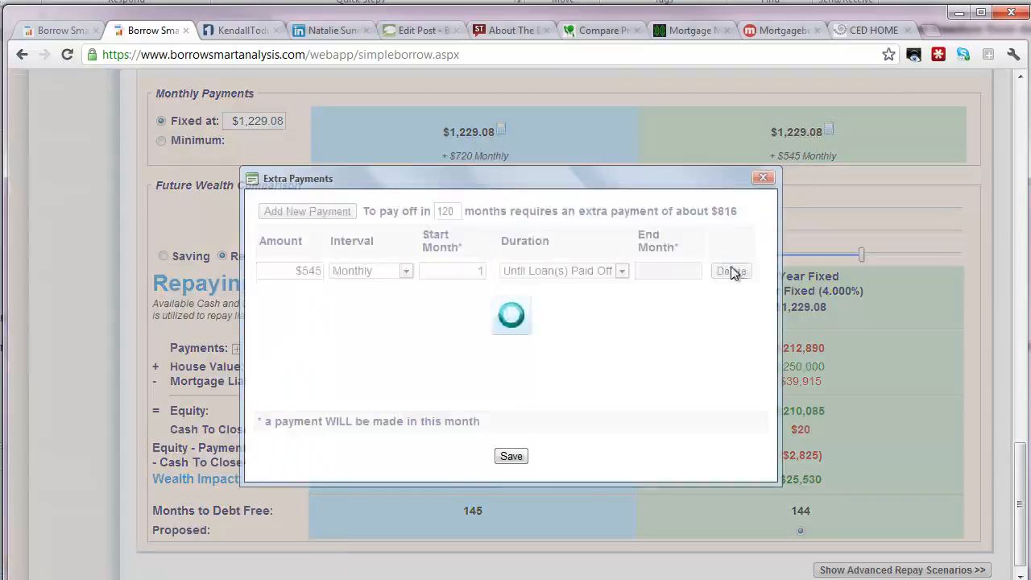
pyautogui.click(510, 457)
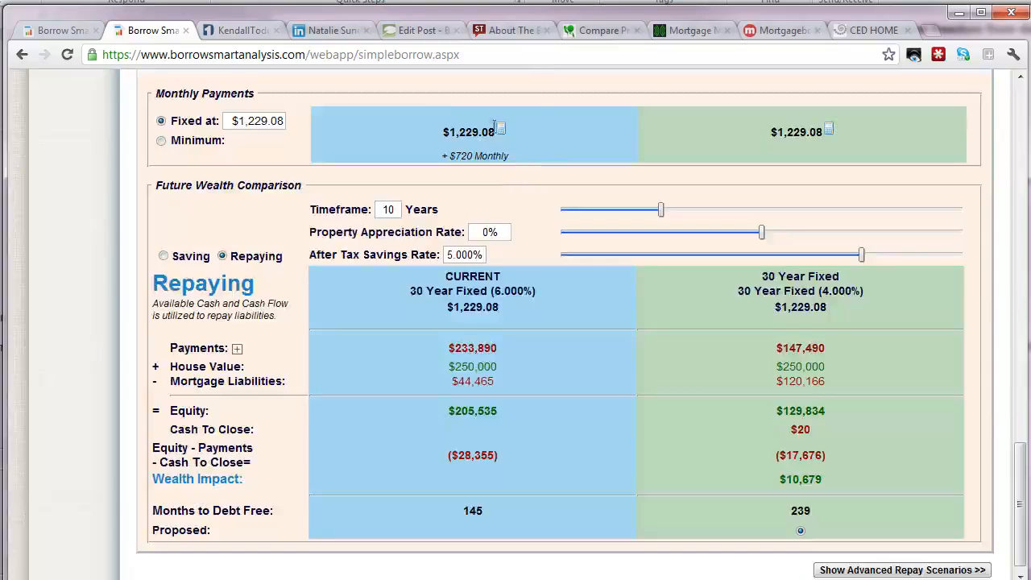
pyautogui.click(502, 129)
pyautogui.click(717, 273)
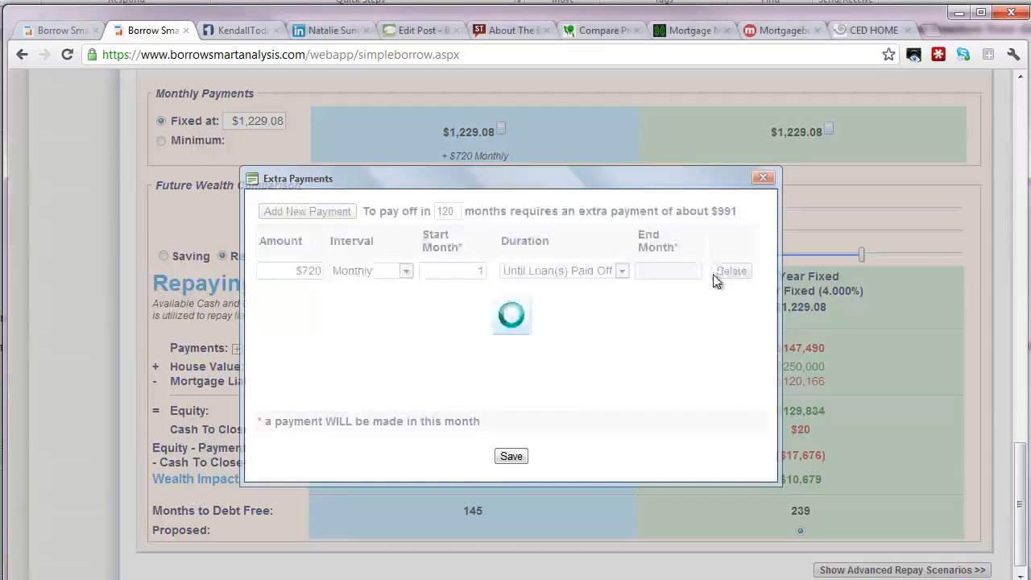
pyautogui.click(516, 456)
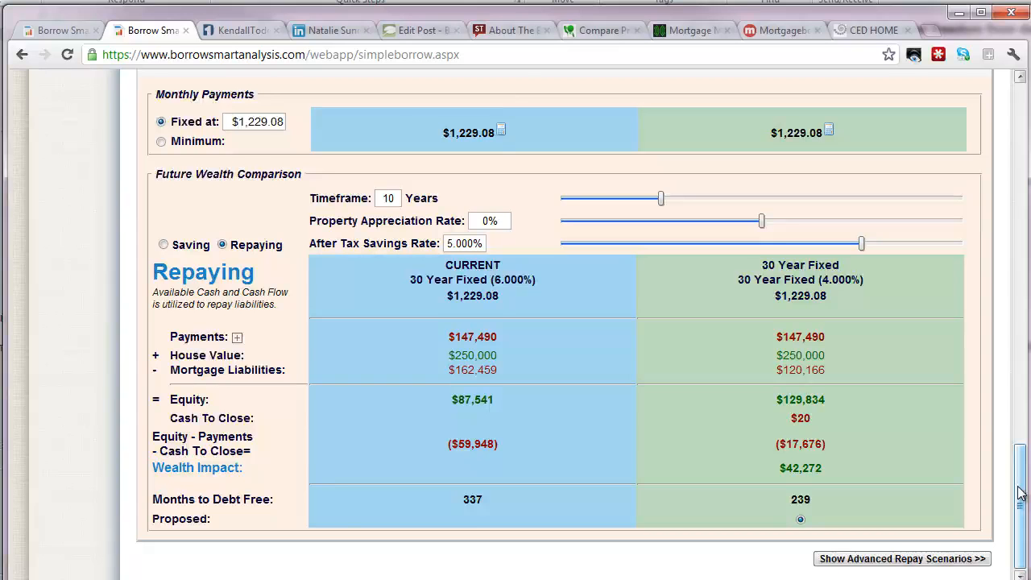
# - Open the current loan's extra payments and set the payoff target to 200 months
pyautogui.click(500, 129)
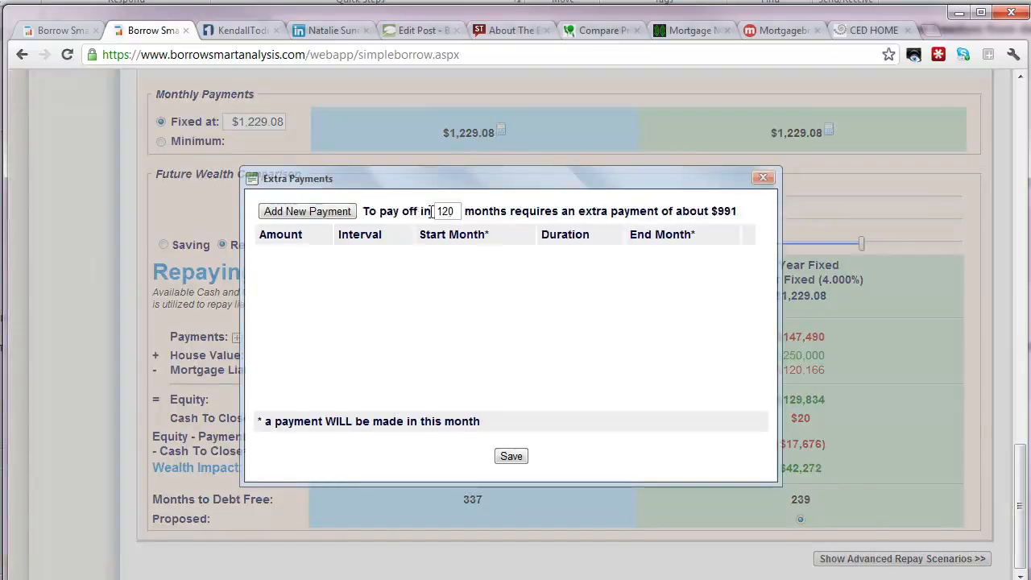
pyautogui.doubleClick(456, 212)
pyautogui.write('2')
pyautogui.press('Tab')
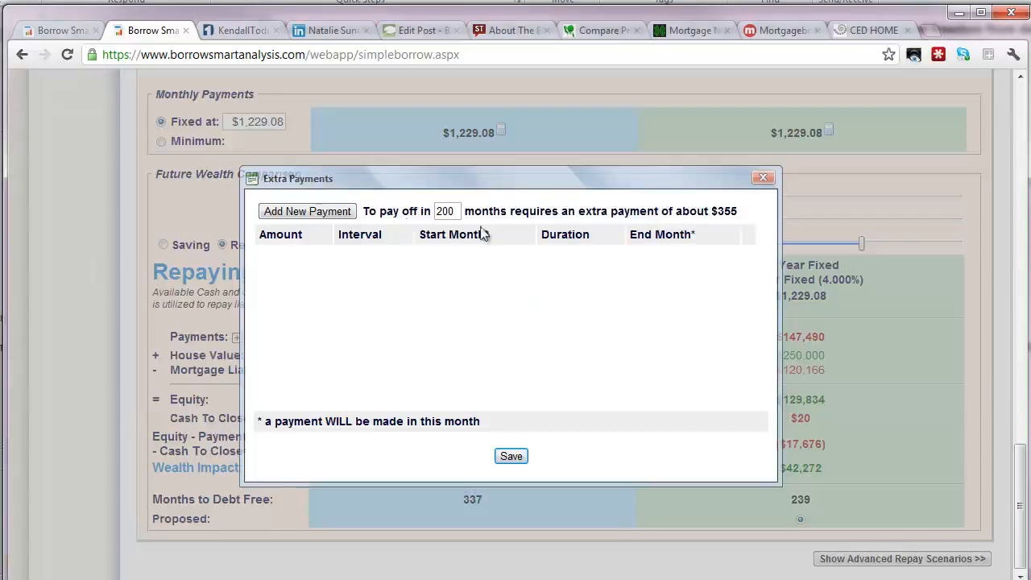
# - Add and save a $355 monthly extra payment on the current loan, and check its months to debt free
pyautogui.click(323, 211)
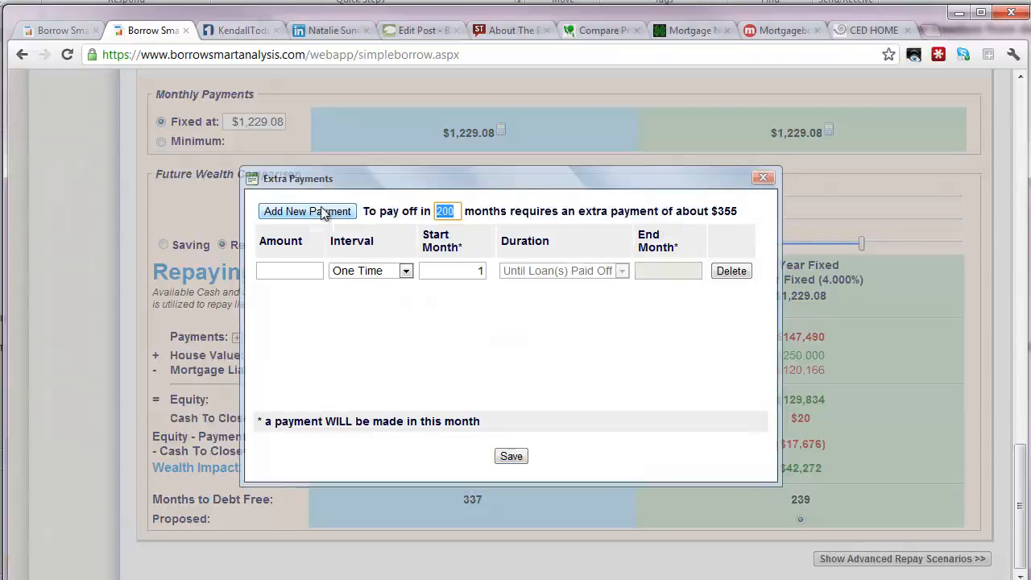
pyautogui.click(313, 270)
pyautogui.write('355')
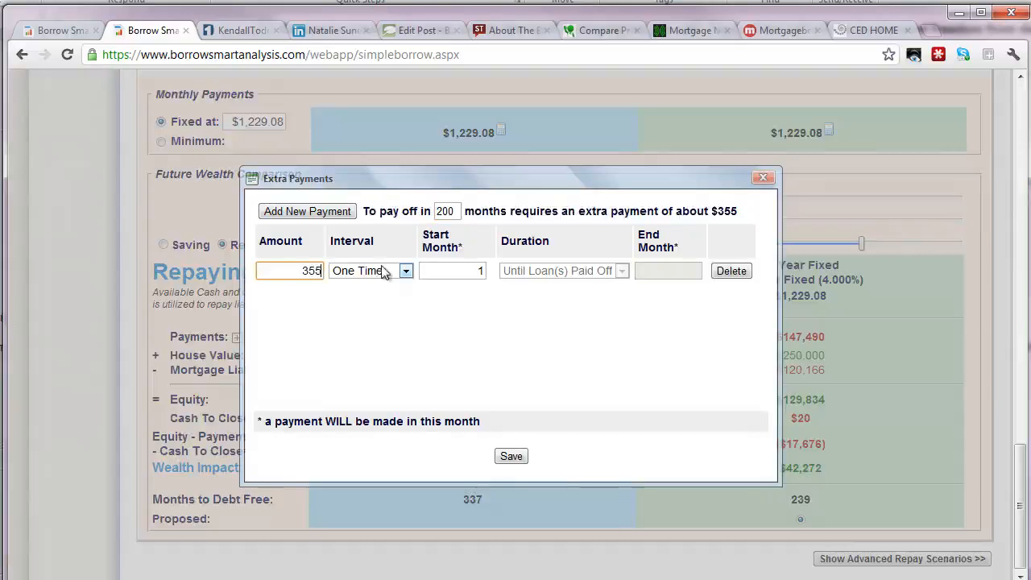
pyautogui.click(405, 271)
pyautogui.click(391, 310)
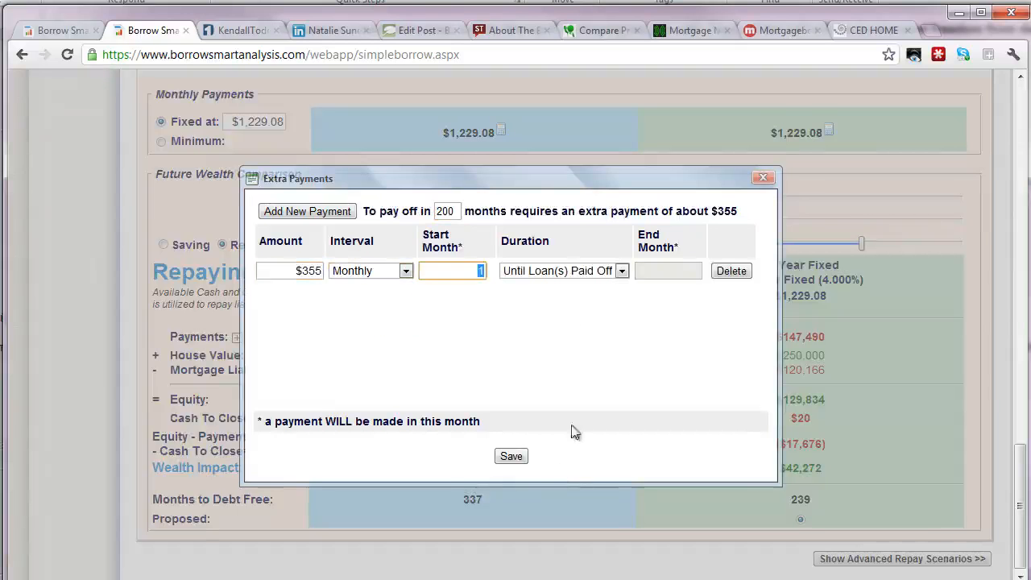
pyautogui.click(512, 457)
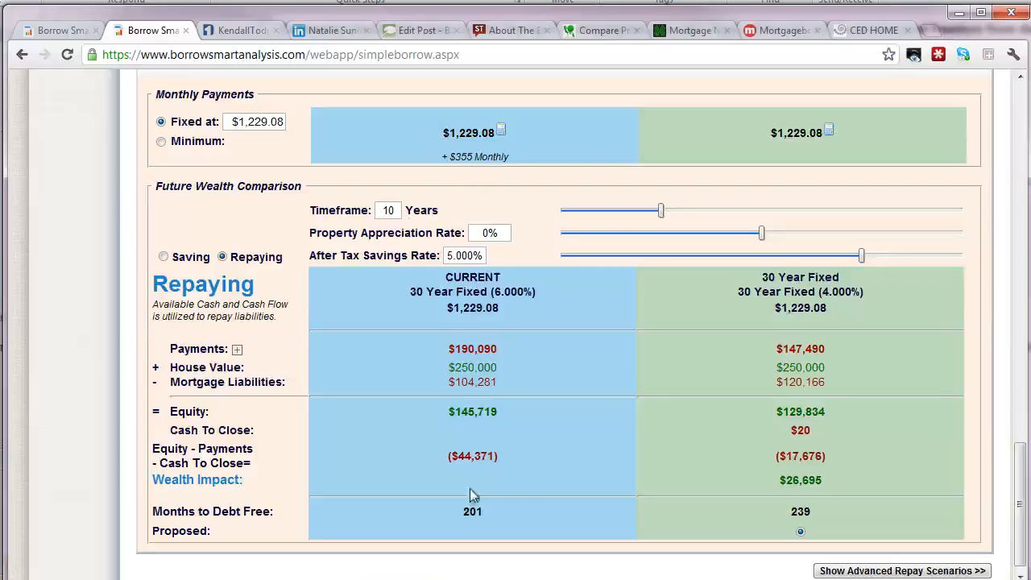
pyautogui.doubleClick(472, 513)
pyautogui.click(579, 525)
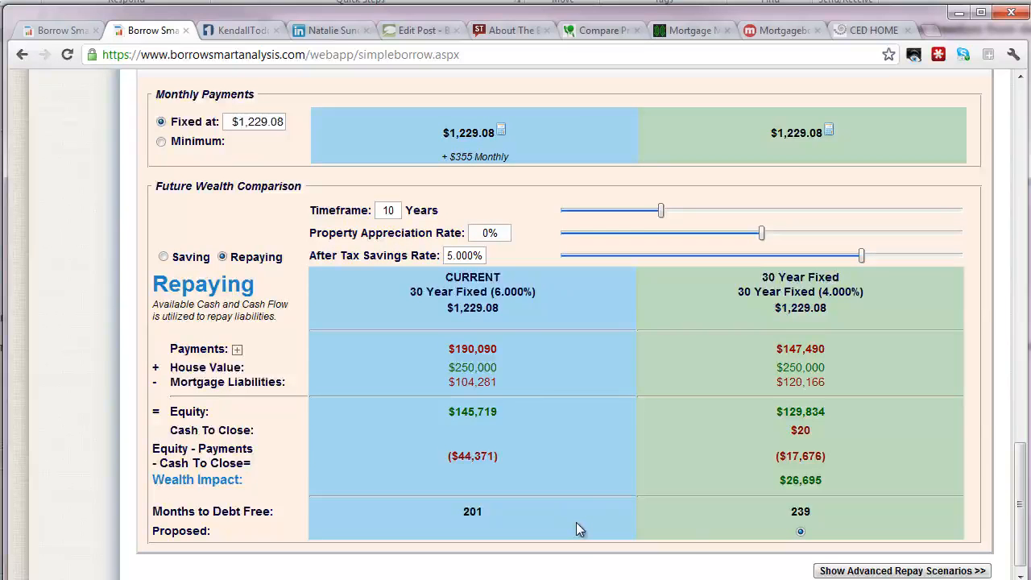